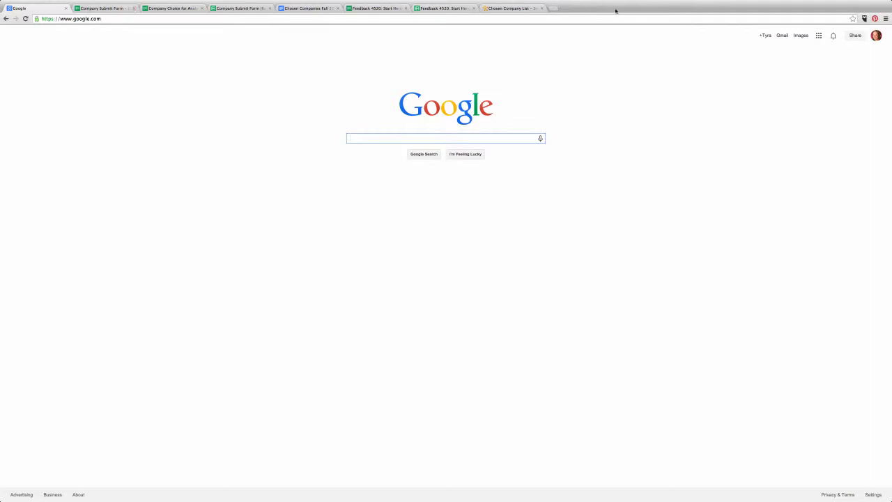
Open Google Drive from the Google home page and view the file types available for creation
{"action": "left_click", "coordinate": [819, 35]}
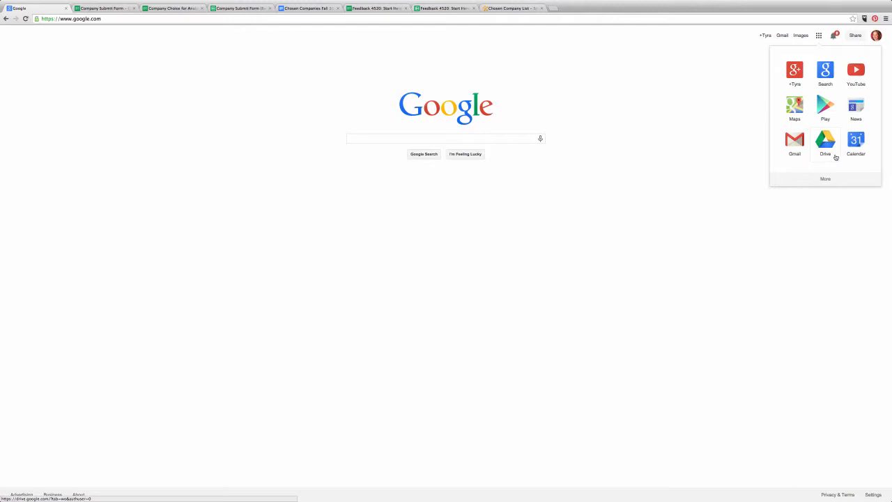
{"action": "left_click", "coordinate": [836, 158]}
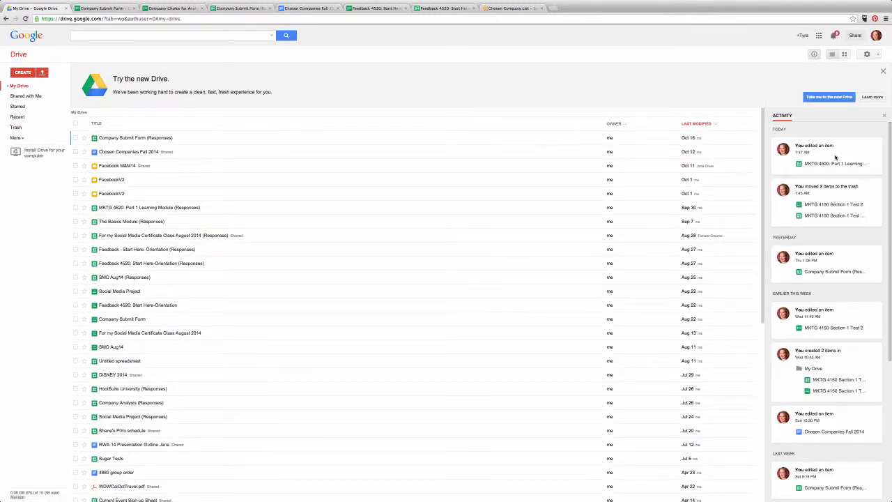
{"action": "left_click", "coordinate": [21, 74]}
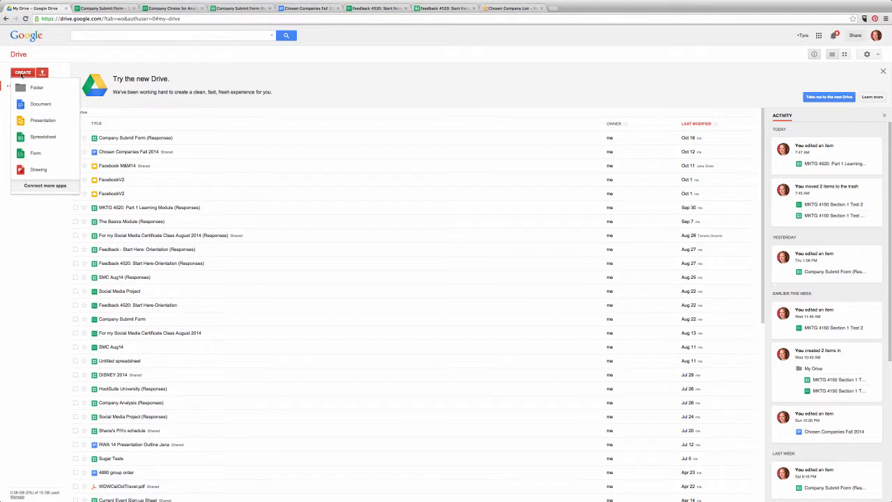
{"action": "left_click", "coordinate": [22, 74]}
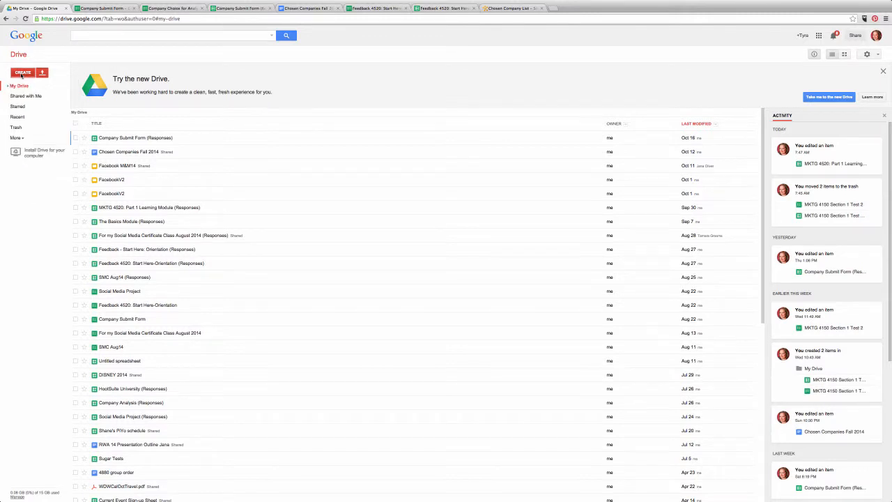
Examine the Company Submit Form in the form editor and compare it with its live Company Choice for Analysis page
{"action": "mouse_move", "coordinate": [98, 12]}
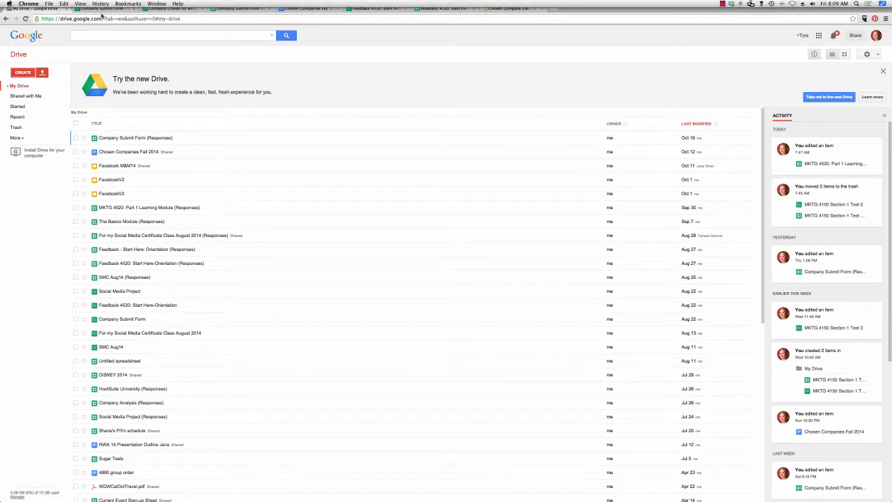
{"action": "left_click", "coordinate": [105, 9]}
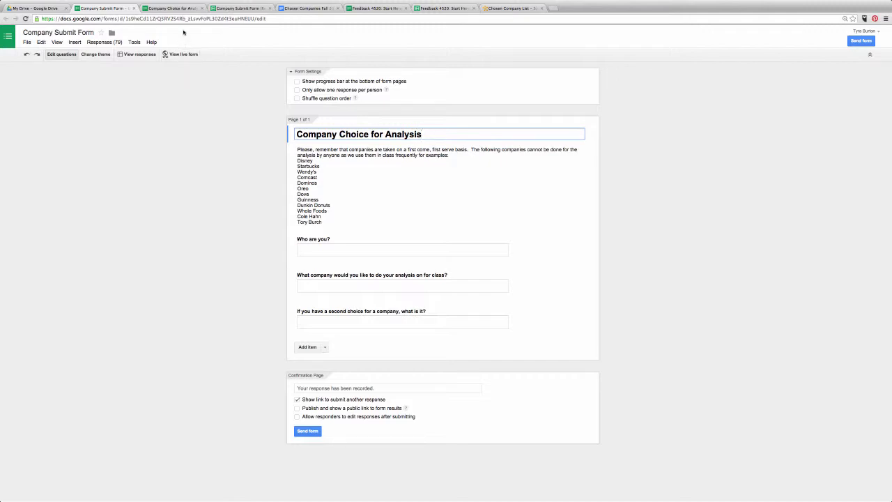
{"action": "left_click", "coordinate": [180, 8]}
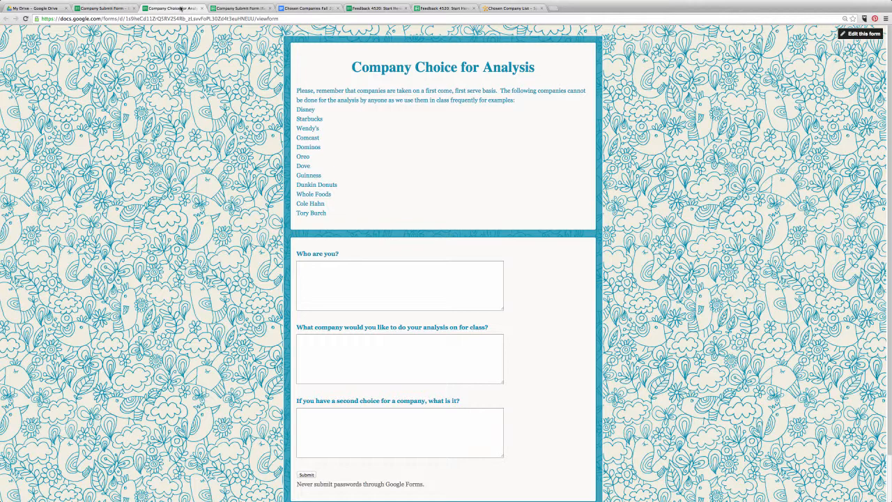
{"action": "scroll", "coordinate": [223, 162], "scroll_direction": "down", "scroll_amount": 1}
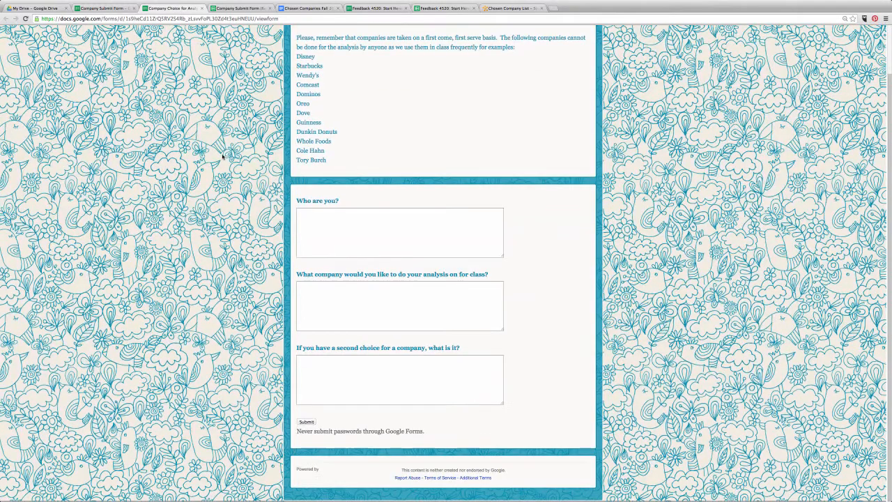
{"action": "scroll", "coordinate": [223, 162], "scroll_direction": "up", "scroll_amount": 1}
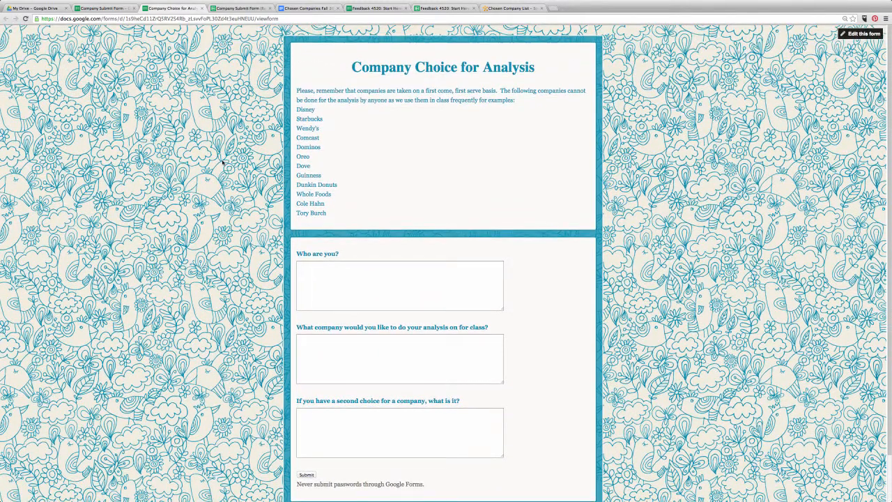
{"action": "left_click", "coordinate": [98, 9]}
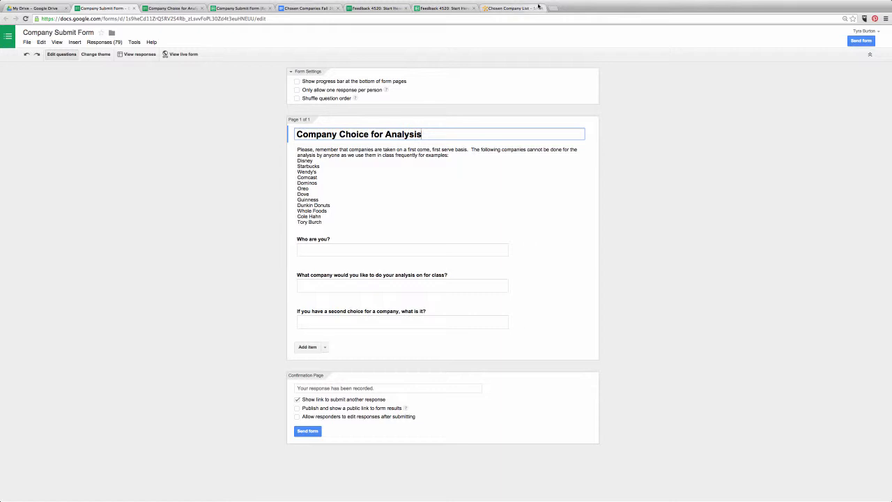
Switch to the D2L course site and view the embedded Form to Submit Company Choice in the Company Analysis module
{"action": "left_click", "coordinate": [513, 8]}
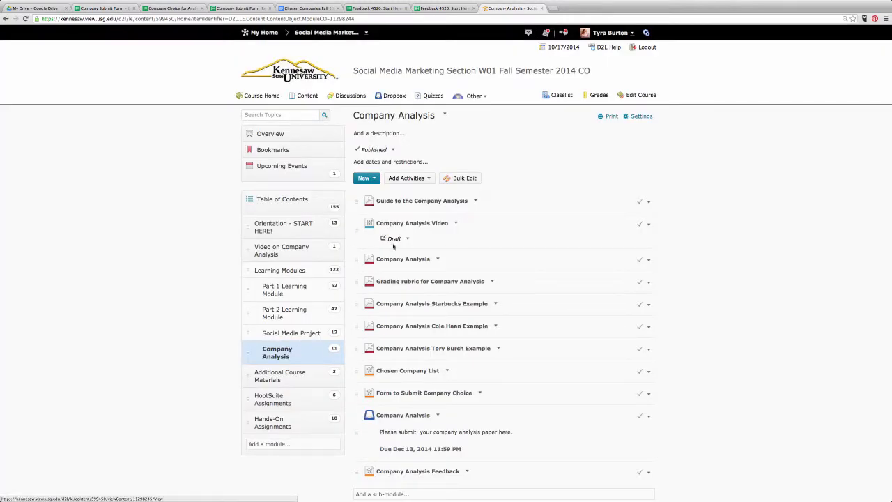
{"action": "left_click", "coordinate": [448, 394]}
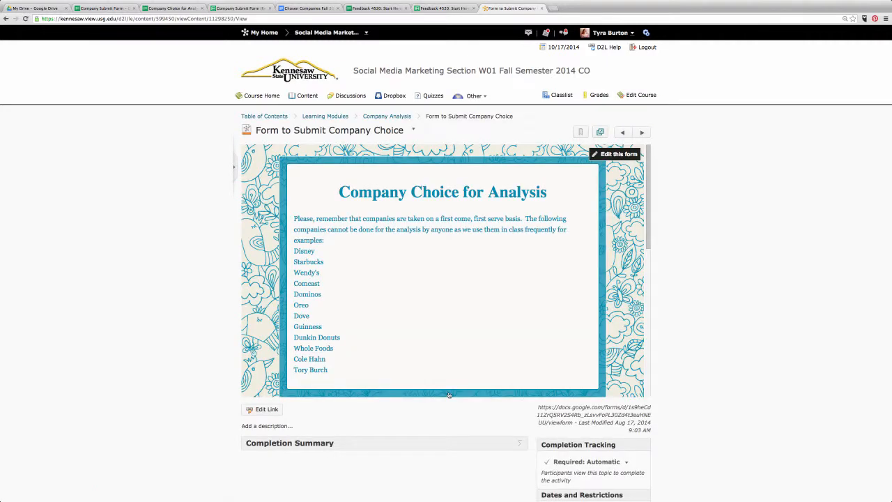
{"action": "scroll", "coordinate": [449, 395], "scroll_direction": "down", "scroll_amount": 8}
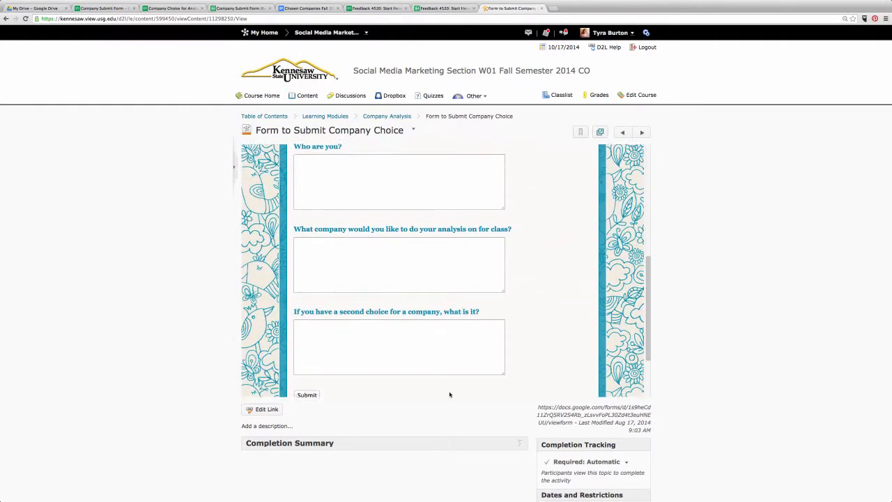
{"action": "scroll", "coordinate": [449, 395], "scroll_direction": "down", "scroll_amount": 5}
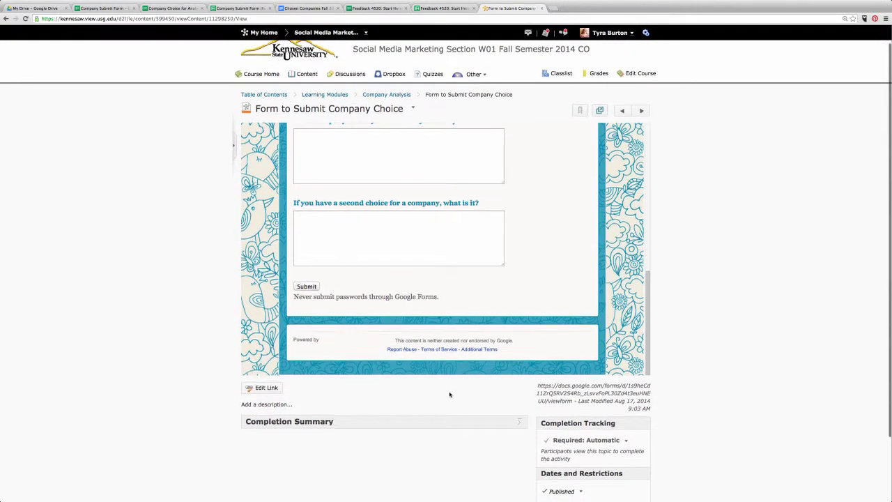
{"action": "scroll", "coordinate": [428, 297], "scroll_direction": "up", "scroll_amount": 10}
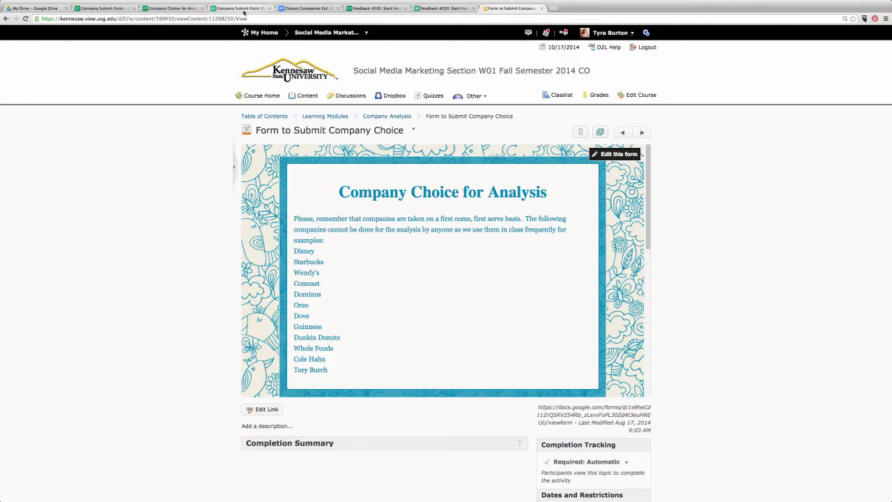
Review the submitted company choices in the Company Submit Form (Responses) spreadsheet through to the last entry
{"action": "left_click", "coordinate": [241, 8]}
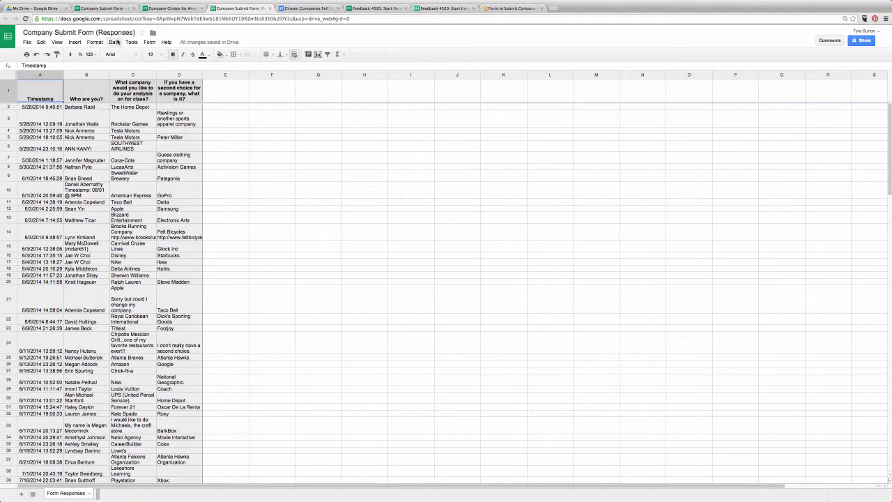
{"action": "scroll", "coordinate": [106, 198], "scroll_direction": "down", "scroll_amount": 5}
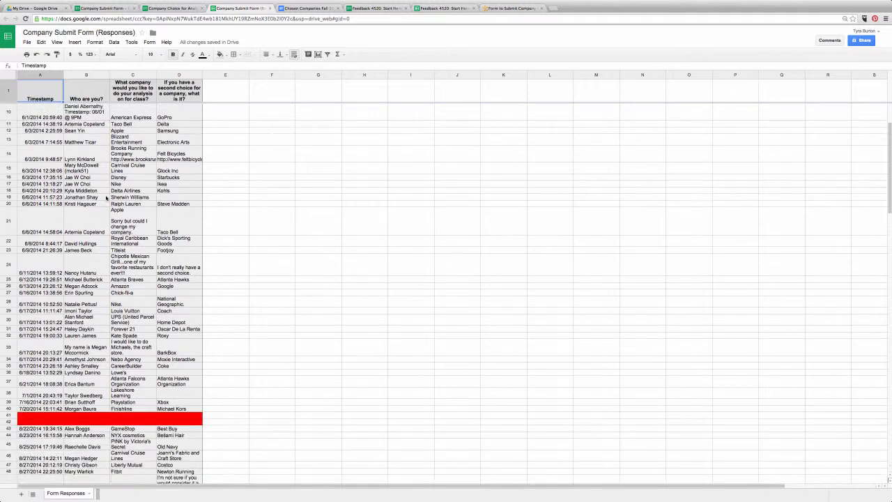
{"action": "scroll", "coordinate": [106, 199], "scroll_direction": "right", "scroll_amount": 3}
{"action": "scroll", "coordinate": [106, 198], "scroll_direction": "left", "scroll_amount": 3}
{"action": "scroll", "coordinate": [106, 198], "scroll_direction": "down", "scroll_amount": 5}
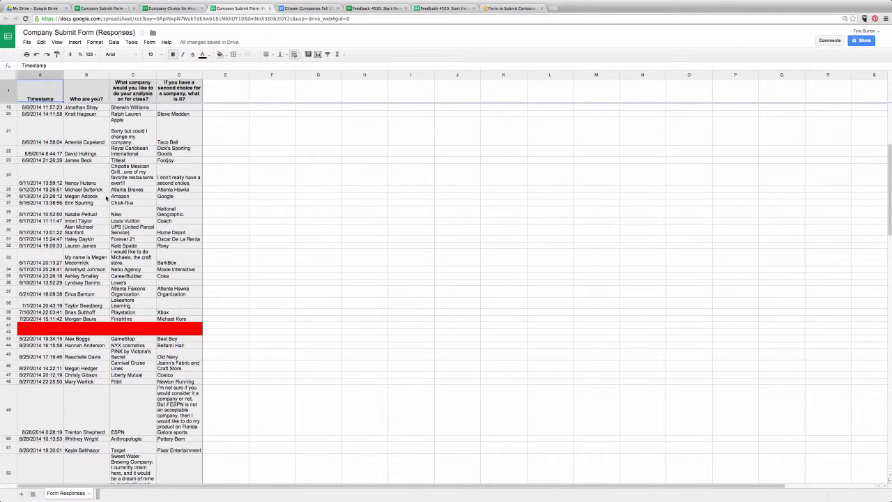
{"action": "scroll", "coordinate": [106, 199], "scroll_direction": "up", "scroll_amount": 4}
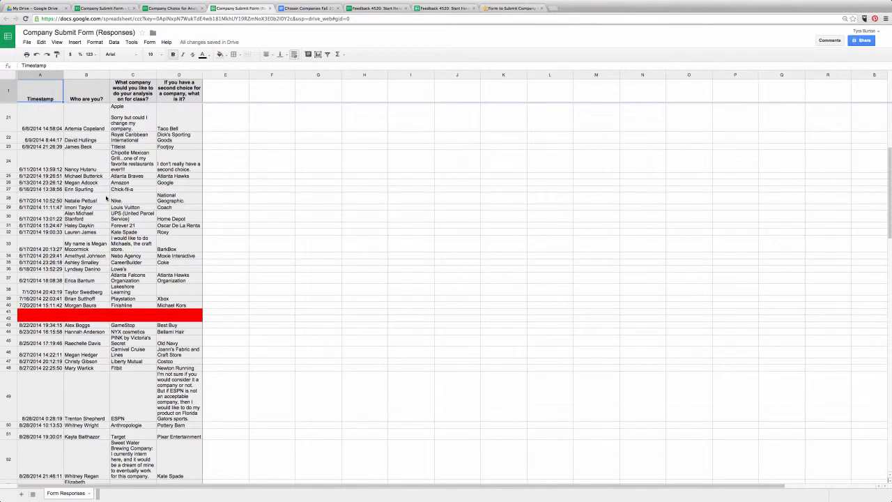
{"action": "scroll", "coordinate": [106, 198], "scroll_direction": "down", "scroll_amount": 3}
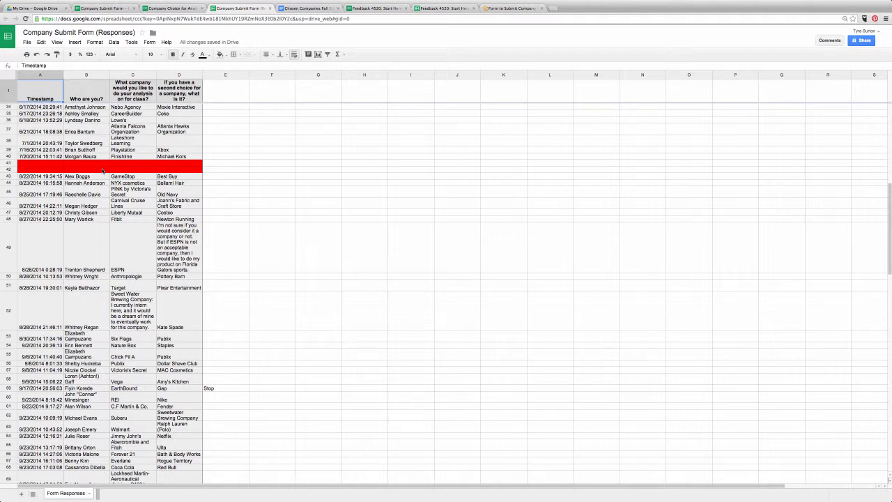
{"action": "scroll", "coordinate": [103, 170], "scroll_direction": "down", "scroll_amount": 4}
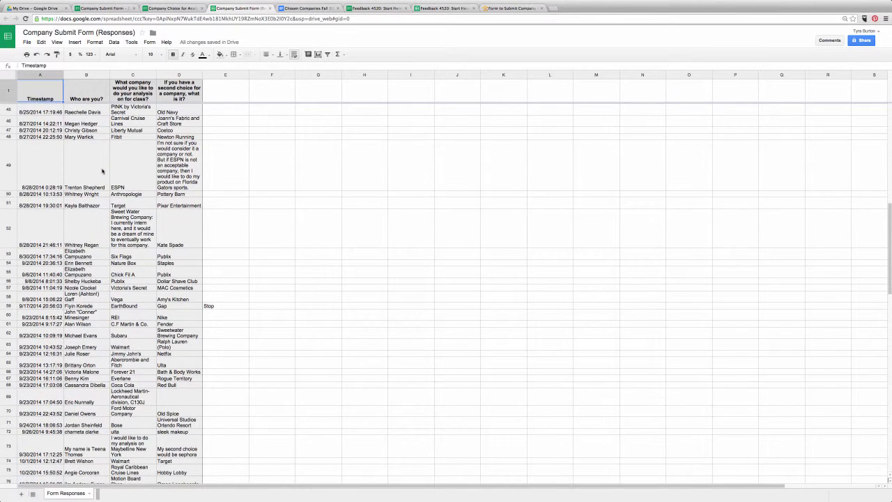
{"action": "scroll", "coordinate": [103, 171], "scroll_direction": "down", "scroll_amount": 3}
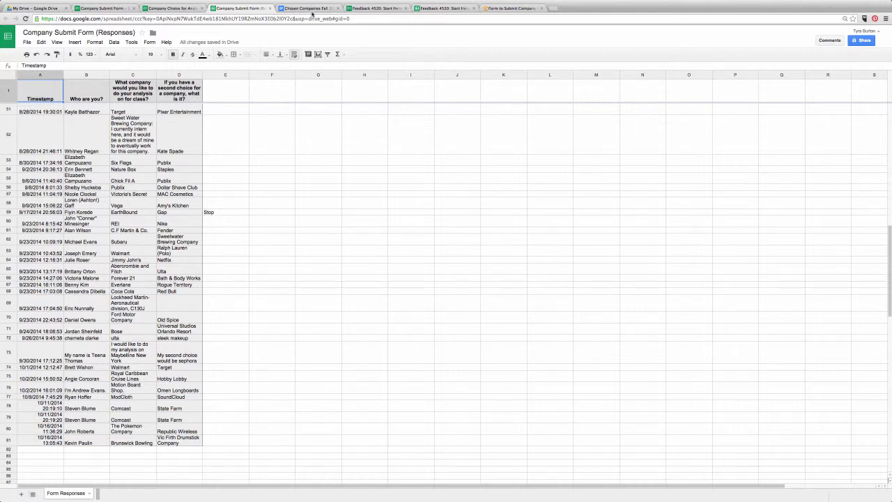
Examine the Chosen Companies Fall 2014 document and compare it with the form responses spreadsheet
{"action": "left_click", "coordinate": [312, 9]}
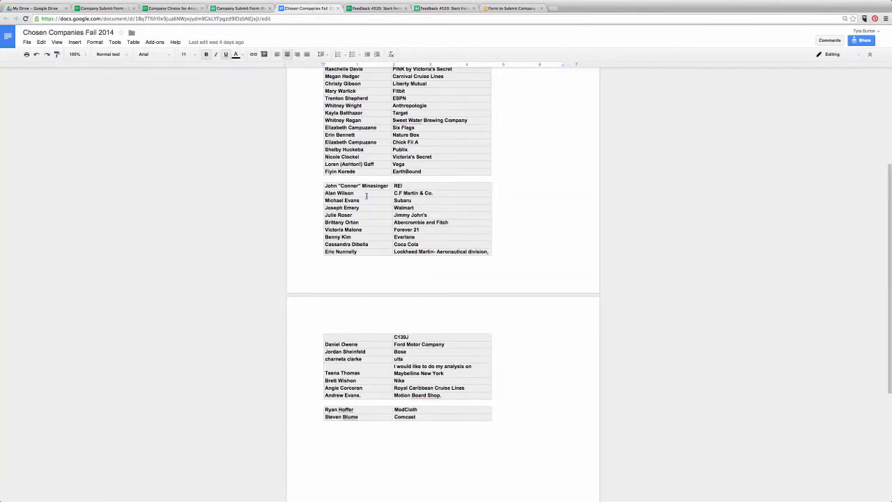
{"action": "scroll", "coordinate": [366, 196], "scroll_direction": "up", "scroll_amount": 5}
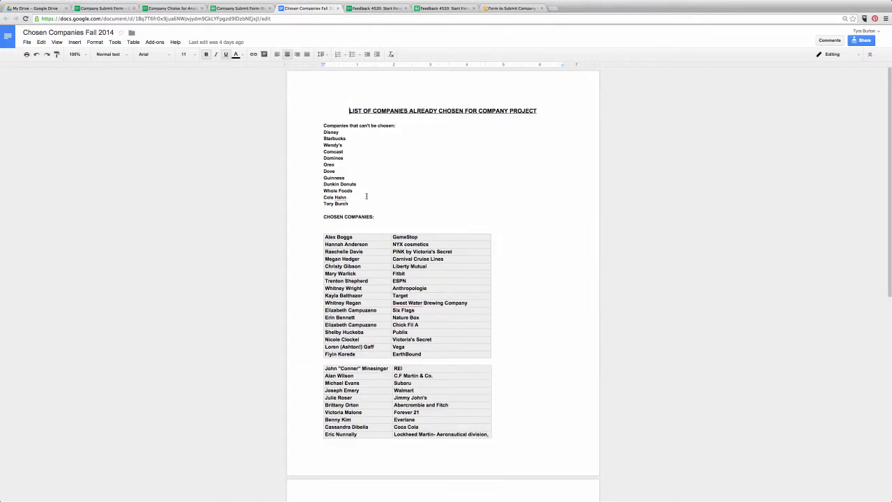
{"action": "scroll", "coordinate": [366, 196], "scroll_direction": "down", "scroll_amount": 2}
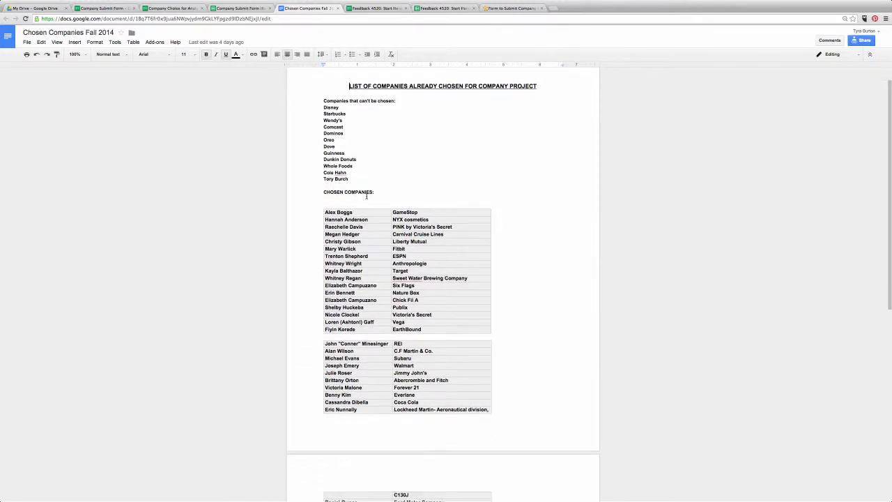
{"action": "left_click", "coordinate": [238, 8]}
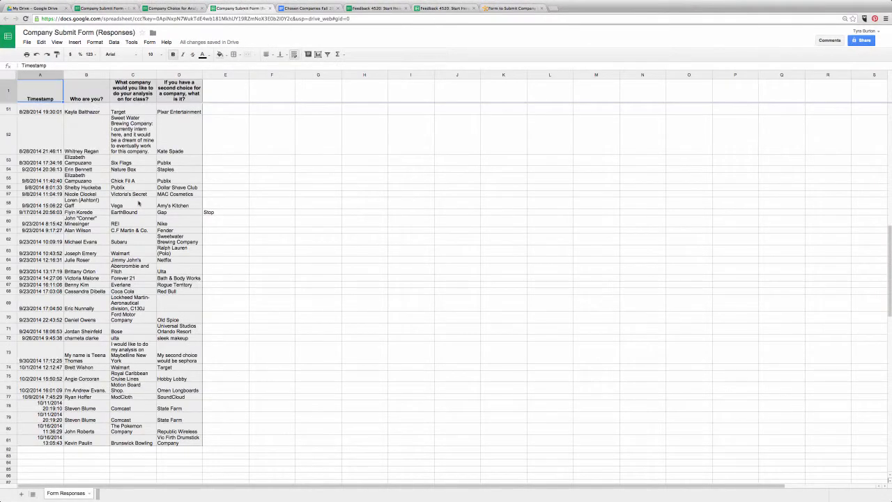
{"action": "left_click", "coordinate": [306, 9]}
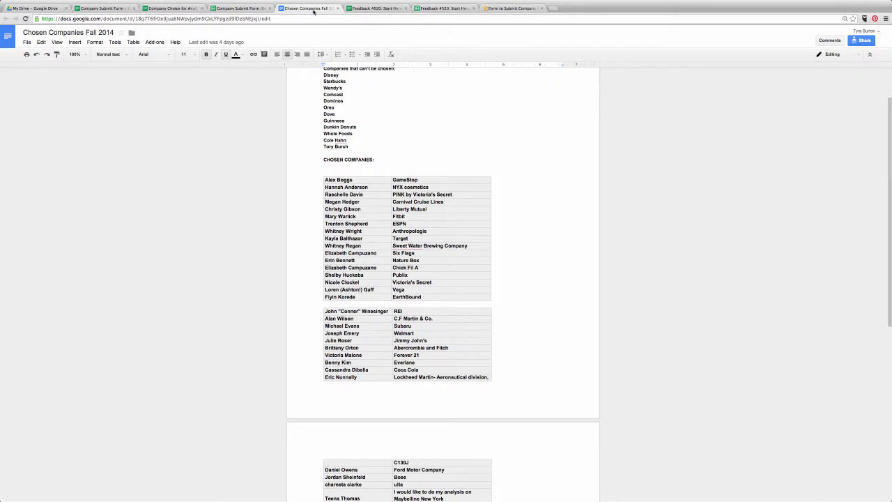
Open the Chosen Company List from the Company Analysis module in D2L and look through the embedded document
{"action": "left_click", "coordinate": [520, 9]}
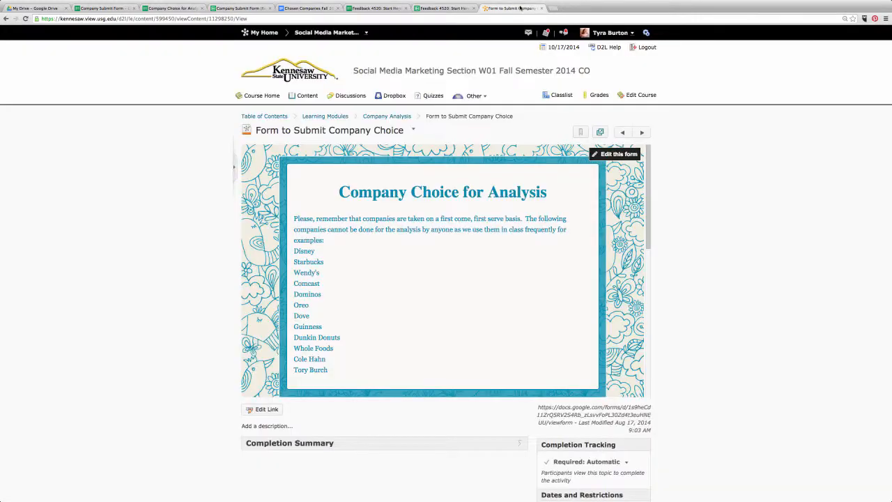
{"action": "left_click", "coordinate": [390, 116]}
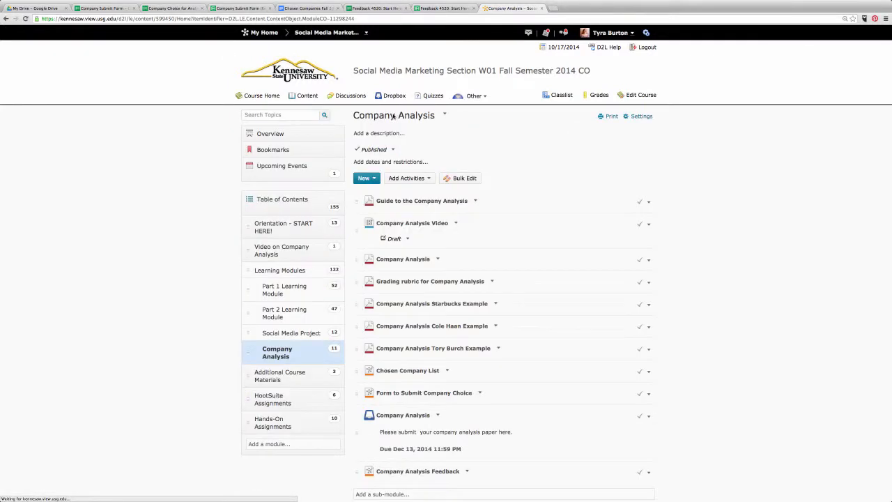
{"action": "left_click", "coordinate": [419, 373]}
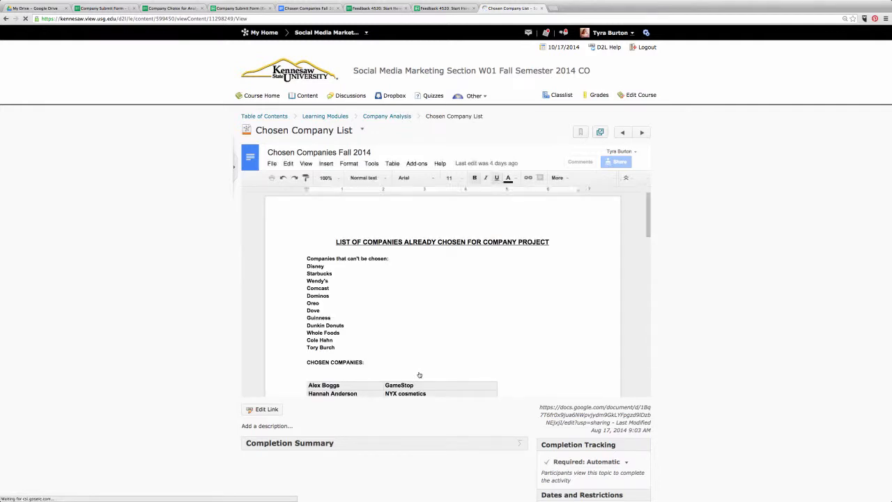
{"action": "scroll", "coordinate": [426, 359], "scroll_direction": "down", "scroll_amount": 5}
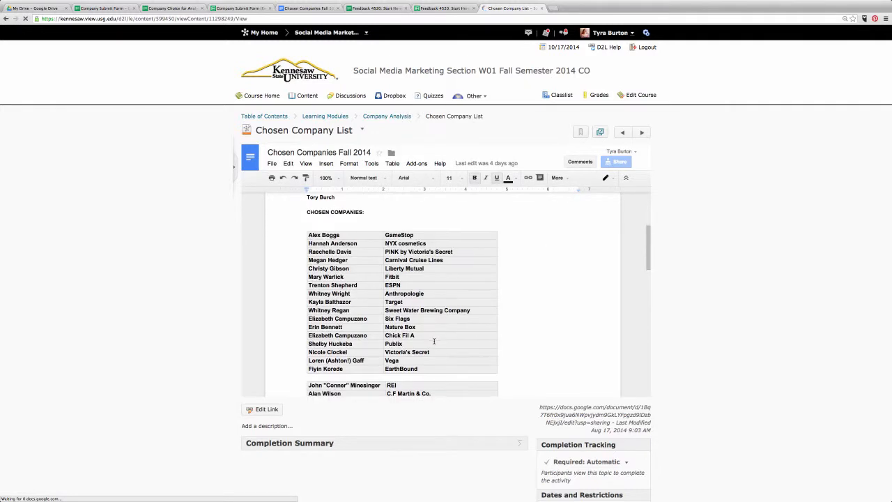
{"action": "scroll", "coordinate": [434, 342], "scroll_direction": "down", "scroll_amount": 4}
{"action": "scroll", "coordinate": [434, 341], "scroll_direction": "up", "scroll_amount": 2}
{"action": "scroll", "coordinate": [434, 341], "scroll_direction": "up", "scroll_amount": 3}
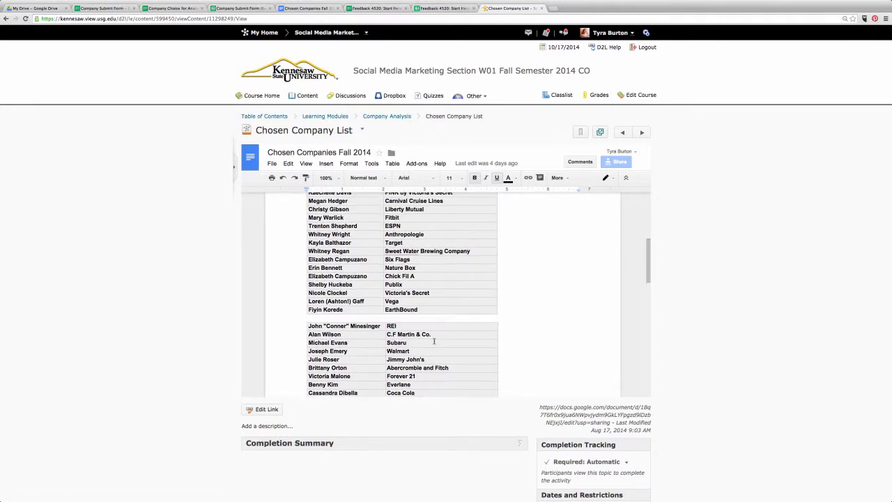
{"action": "scroll", "coordinate": [434, 340], "scroll_direction": "down", "scroll_amount": 5}
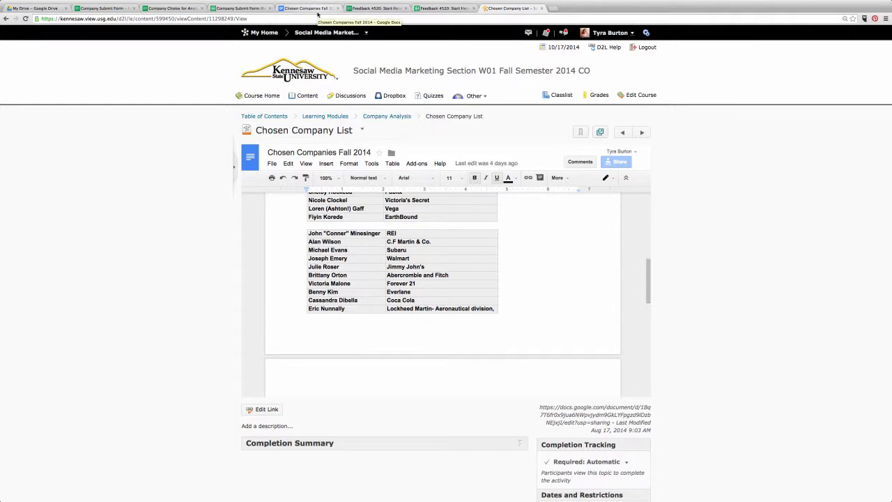
Review the questions of the Feedback 4520: Start Here-Orientation form in the form editor, down to the Suggestions question
{"action": "left_click", "coordinate": [387, 10]}
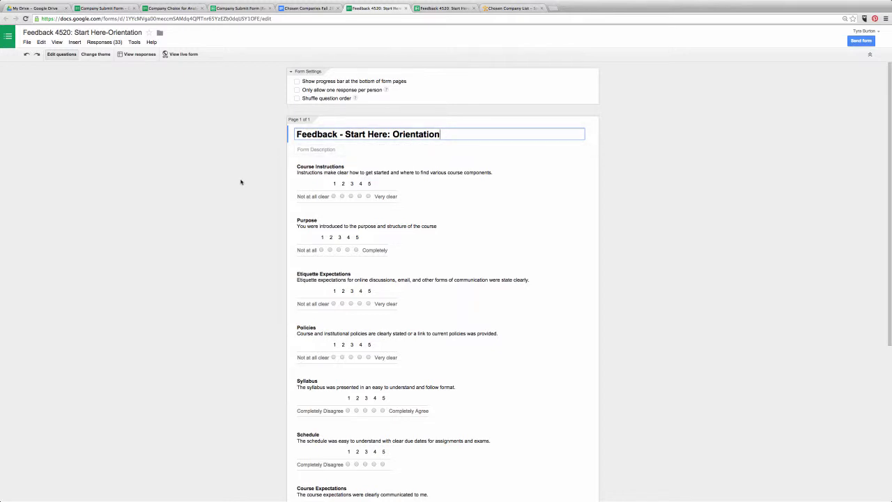
{"action": "scroll", "coordinate": [240, 182], "scroll_direction": "down", "scroll_amount": 2}
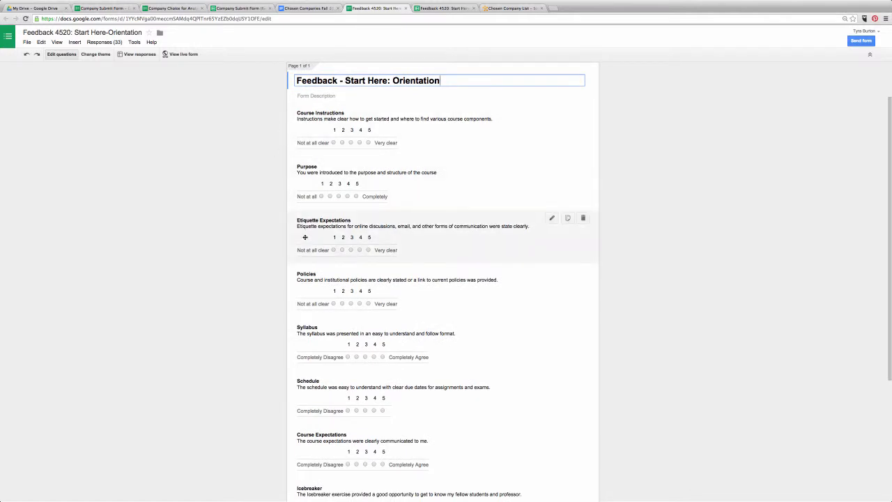
{"action": "scroll", "coordinate": [305, 237], "scroll_direction": "down", "scroll_amount": 4}
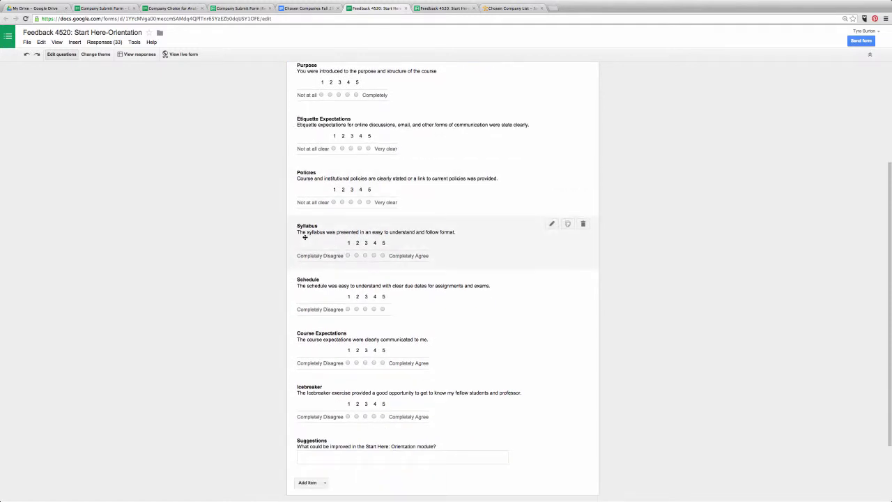
{"action": "scroll", "coordinate": [305, 237], "scroll_direction": "down", "scroll_amount": 2}
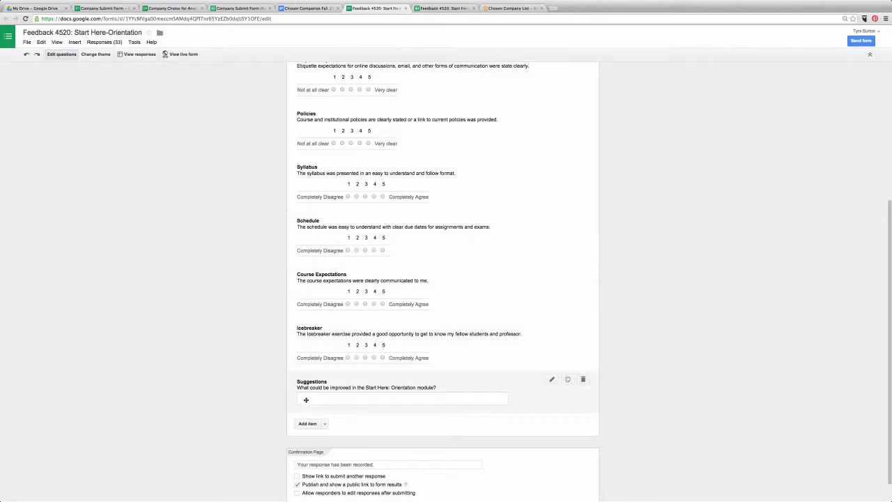
{"action": "scroll", "coordinate": [306, 401], "scroll_direction": "up", "scroll_amount": 4}
{"action": "scroll", "coordinate": [306, 400], "scroll_direction": "up", "scroll_amount": 3}
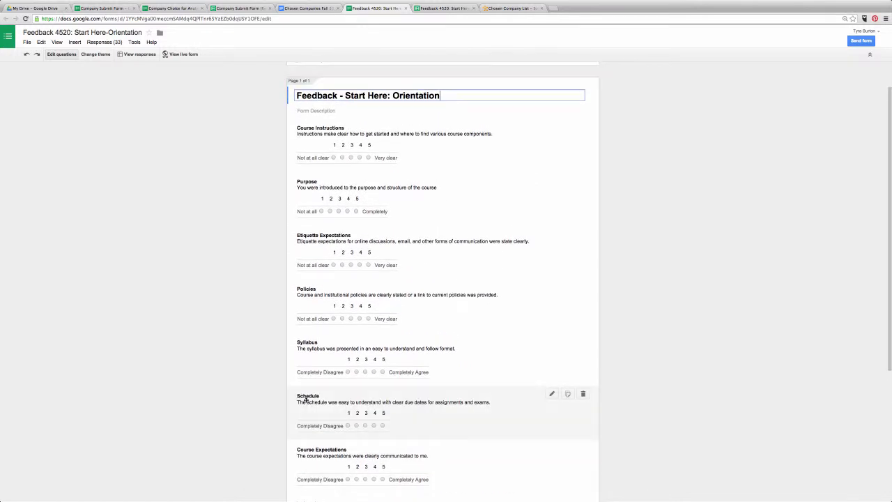
Open the live version of the Start Here: Orientation feedback form and look through it down to the end
{"action": "left_click", "coordinate": [183, 55]}
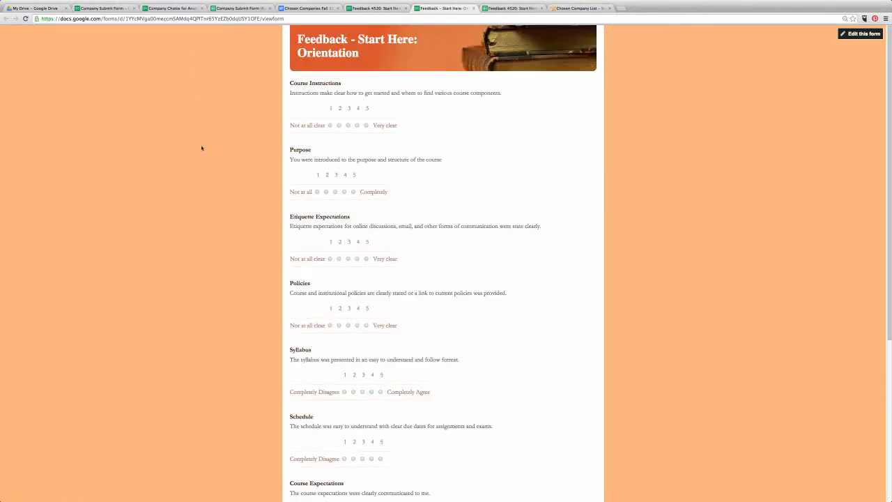
{"action": "scroll", "coordinate": [207, 224], "scroll_direction": "down", "scroll_amount": 4}
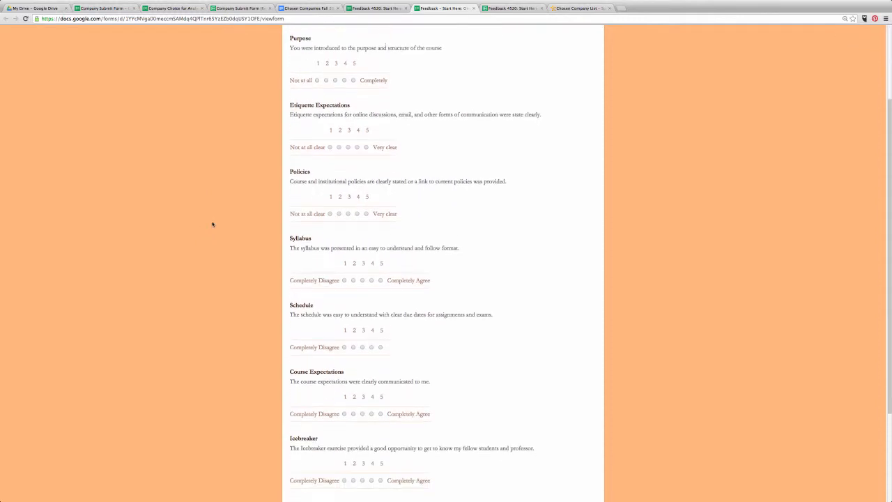
{"action": "scroll", "coordinate": [213, 223], "scroll_direction": "down", "scroll_amount": 5}
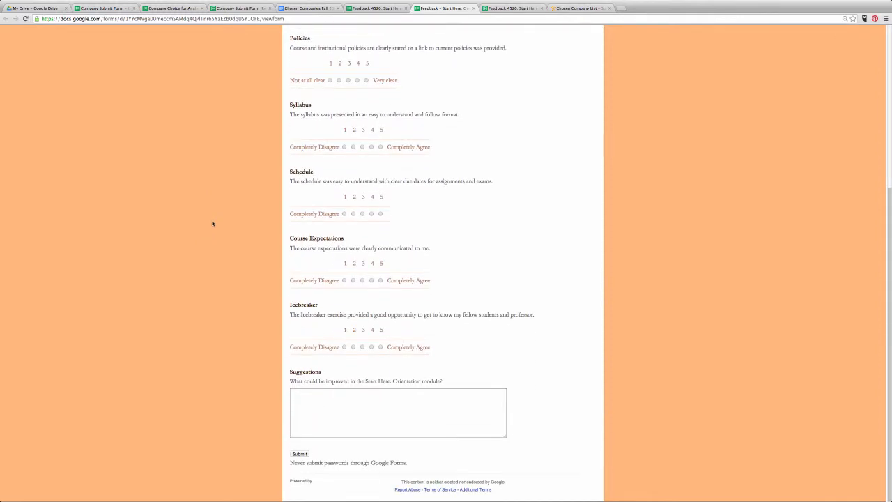
{"action": "scroll", "coordinate": [213, 223], "scroll_direction": "up", "scroll_amount": 5}
{"action": "scroll", "coordinate": [212, 230], "scroll_direction": "up", "scroll_amount": 3}
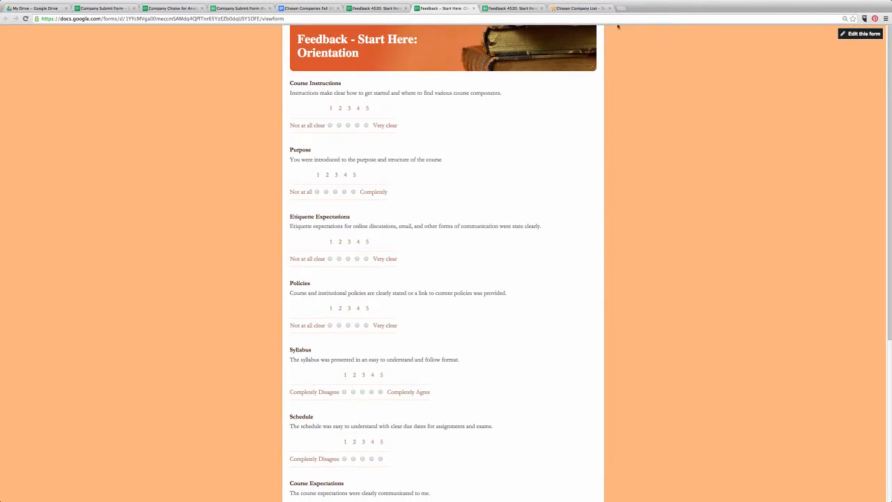
Examine the student ratings and suggestions in the Feedback 4520: Start Here-Orientation (Responses) spreadsheet, including the Fall 2014 entries
{"action": "left_click", "coordinate": [506, 10]}
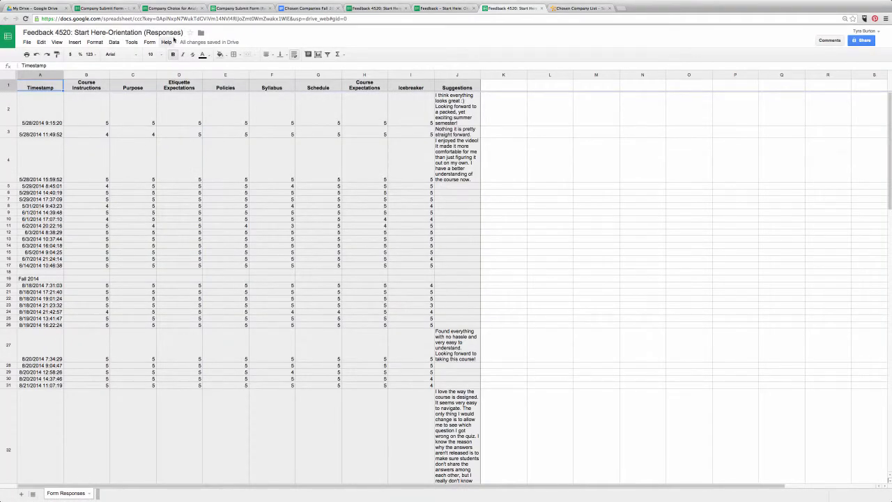
{"action": "scroll", "coordinate": [133, 232], "scroll_direction": "down", "scroll_amount": 1}
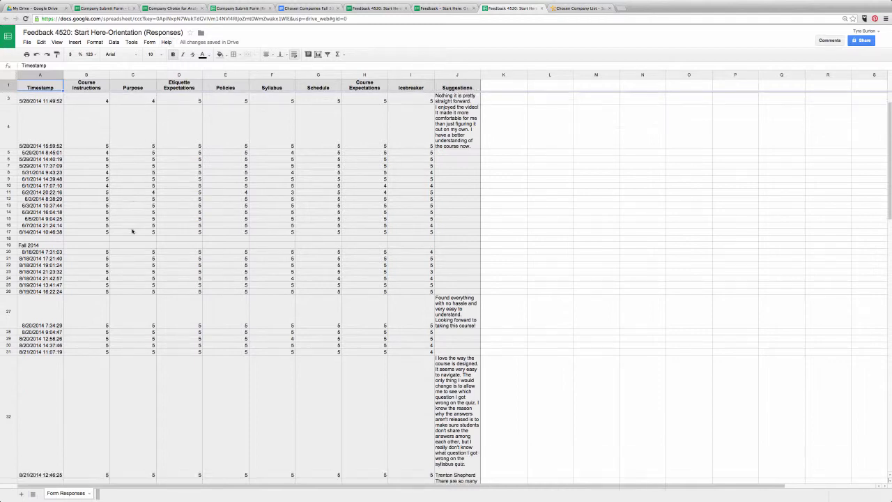
{"action": "scroll", "coordinate": [133, 232], "scroll_direction": "down", "scroll_amount": 5}
{"action": "scroll", "coordinate": [132, 232], "scroll_direction": "right", "scroll_amount": 2}
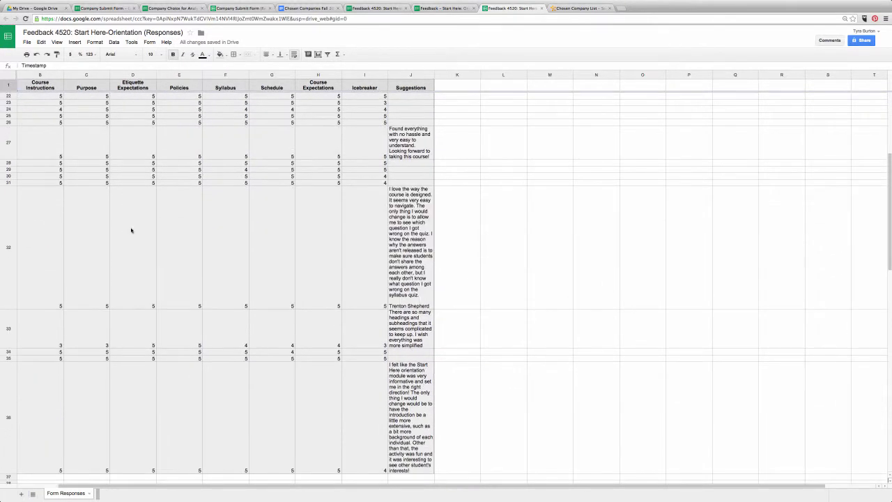
{"action": "scroll", "coordinate": [131, 231], "scroll_direction": "down", "scroll_amount": 2}
{"action": "scroll", "coordinate": [131, 230], "scroll_direction": "right", "scroll_amount": 1}
{"action": "scroll", "coordinate": [131, 230], "scroll_direction": "up", "scroll_amount": 5}
{"action": "scroll", "coordinate": [131, 230], "scroll_direction": "left", "scroll_amount": 1}
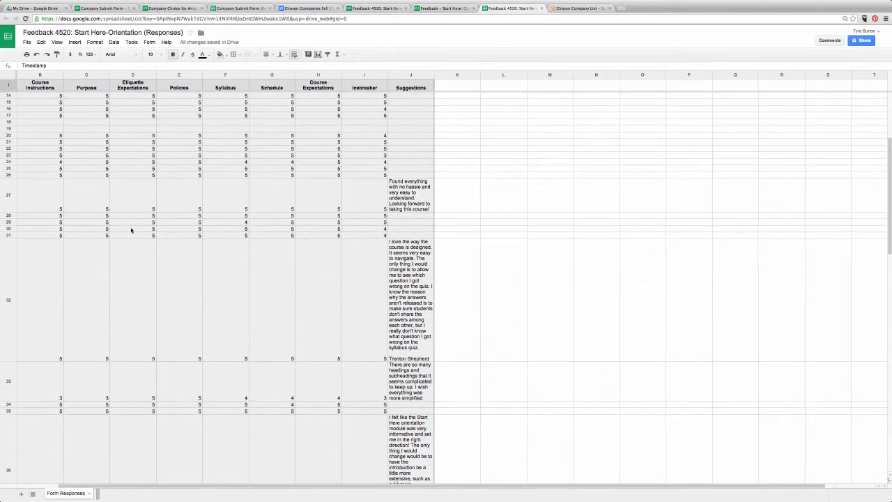
{"action": "scroll", "coordinate": [131, 230], "scroll_direction": "left", "scroll_amount": 1}
{"action": "scroll", "coordinate": [131, 230], "scroll_direction": "up", "scroll_amount": 2}
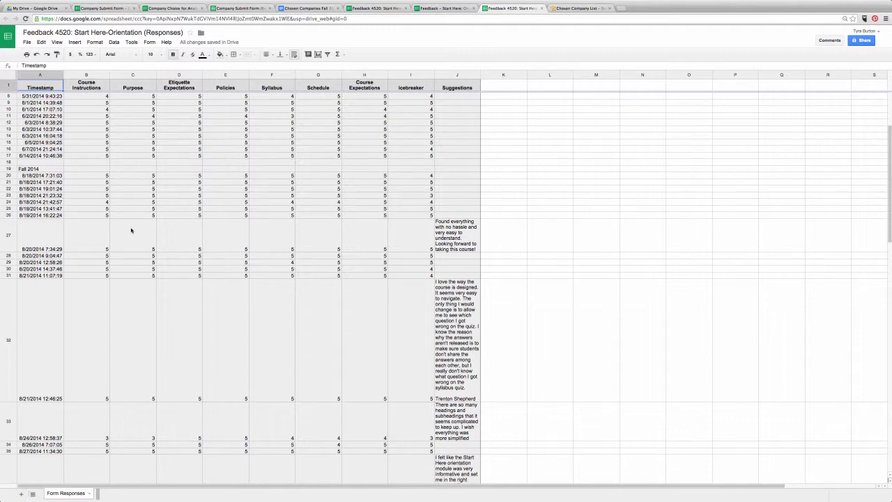
{"action": "scroll", "coordinate": [43, 319], "scroll_direction": "down", "scroll_amount": 2}
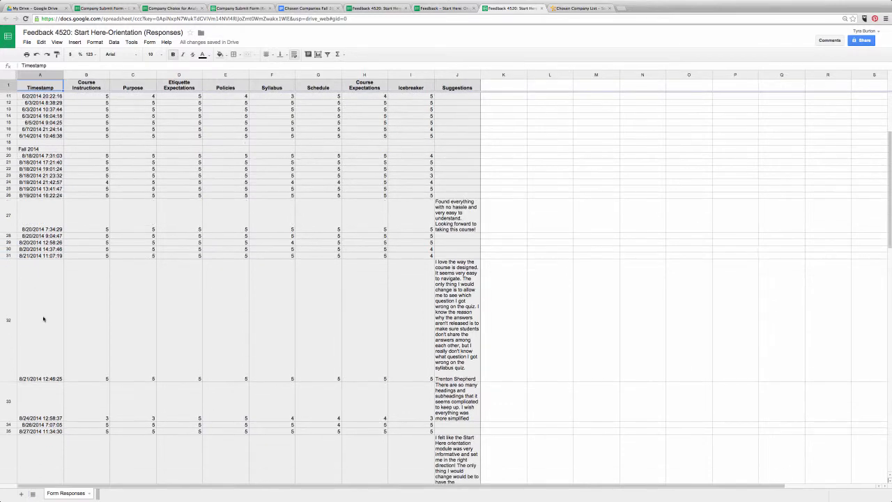
{"action": "scroll", "coordinate": [43, 318], "scroll_direction": "down", "scroll_amount": 3}
{"action": "scroll", "coordinate": [43, 318], "scroll_direction": "right", "scroll_amount": 2}
{"action": "scroll", "coordinate": [44, 318], "scroll_direction": "up", "scroll_amount": 3}
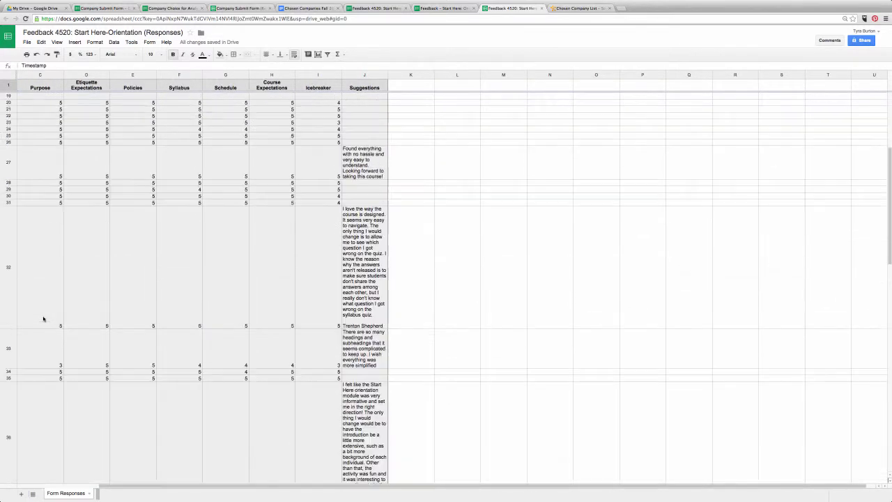
{"action": "scroll", "coordinate": [43, 318], "scroll_direction": "up", "scroll_amount": 5}
{"action": "scroll", "coordinate": [43, 318], "scroll_direction": "left", "scroll_amount": 2}
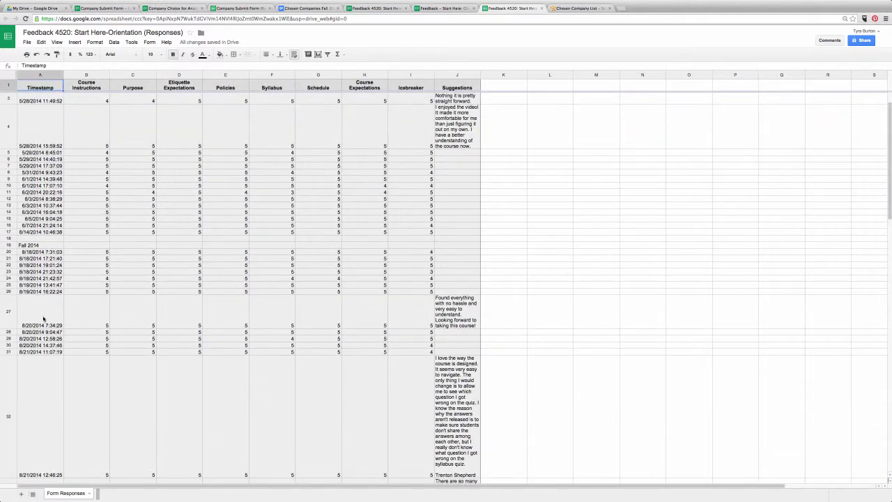
Switch to the D2L course site and open Intro-Start Here Feedback from the Orientation - START HERE! module
{"action": "left_click", "coordinate": [563, 8]}
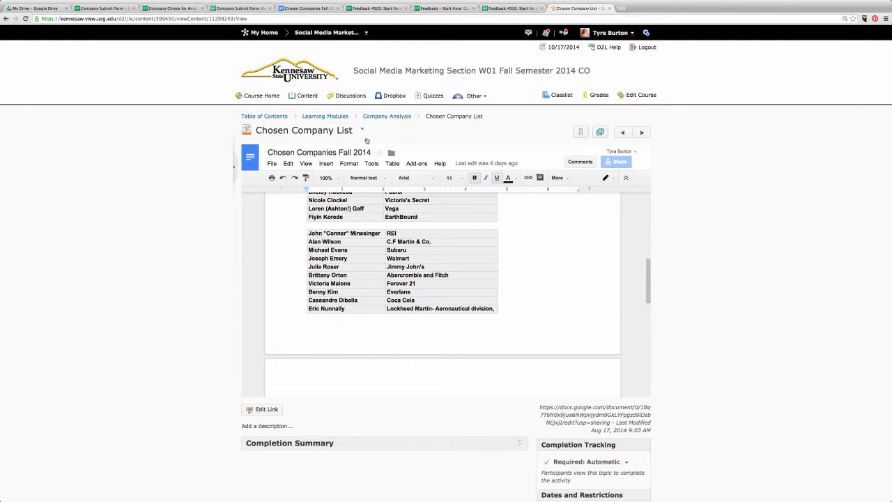
{"action": "left_click", "coordinate": [275, 116]}
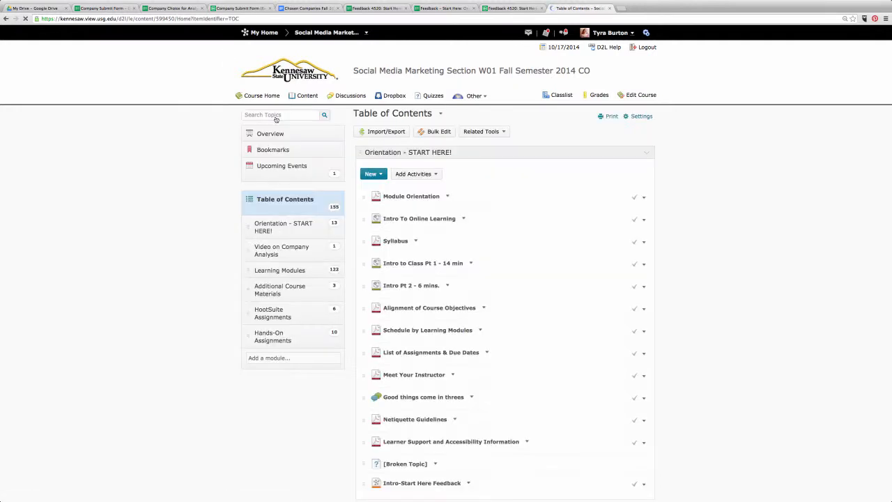
{"action": "left_click", "coordinate": [294, 226]}
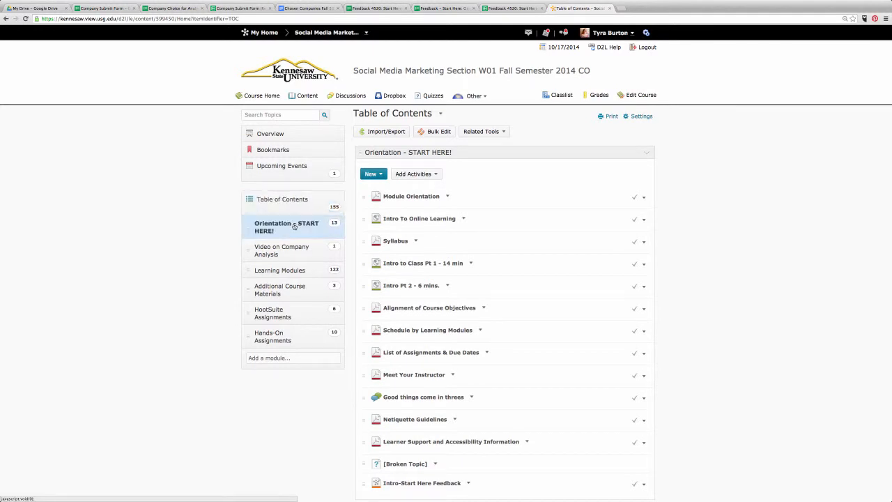
{"action": "scroll", "coordinate": [510, 374], "scroll_direction": "down", "scroll_amount": 3}
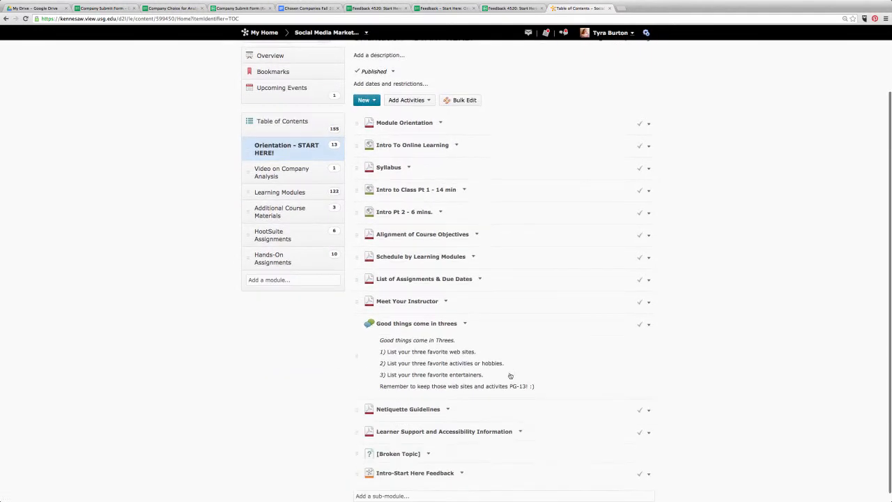
{"action": "left_click", "coordinate": [417, 464]}
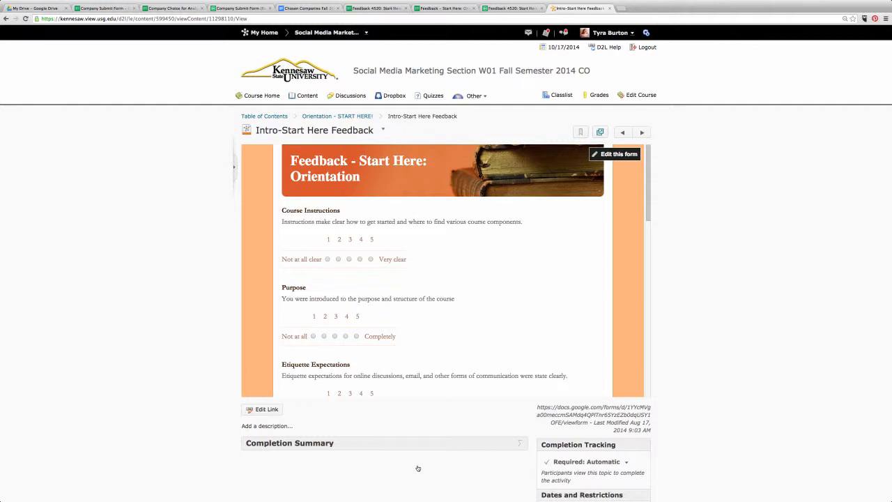
Switch to Google Drive, create a new form and name it Google Example
{"action": "left_click", "coordinate": [54, 10]}
{"action": "left_click", "coordinate": [23, 72]}
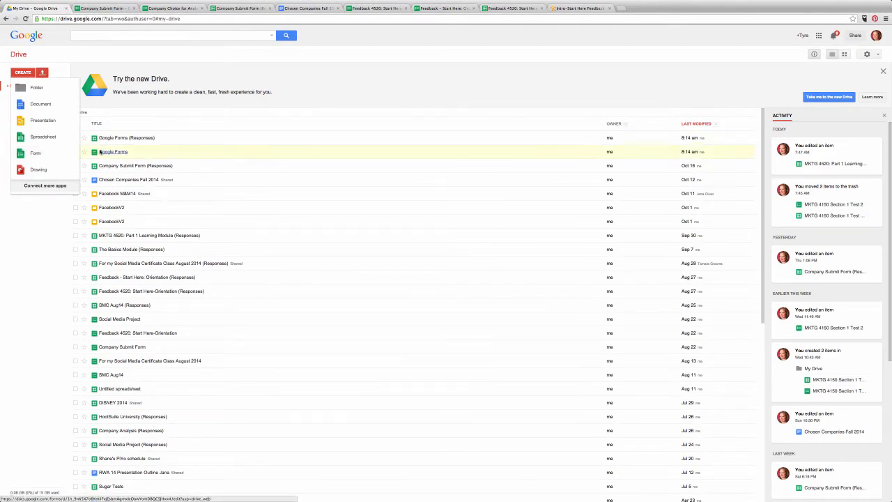
{"action": "left_click", "coordinate": [42, 160]}
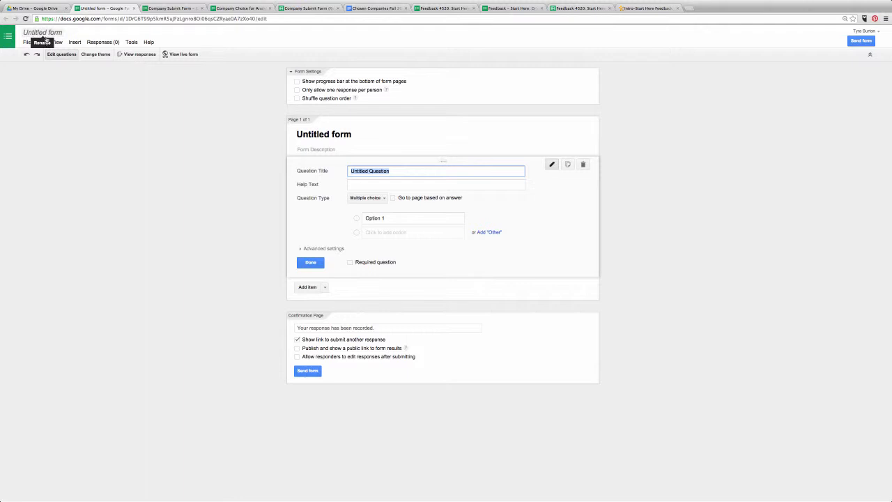
{"action": "left_click", "coordinate": [46, 35]}
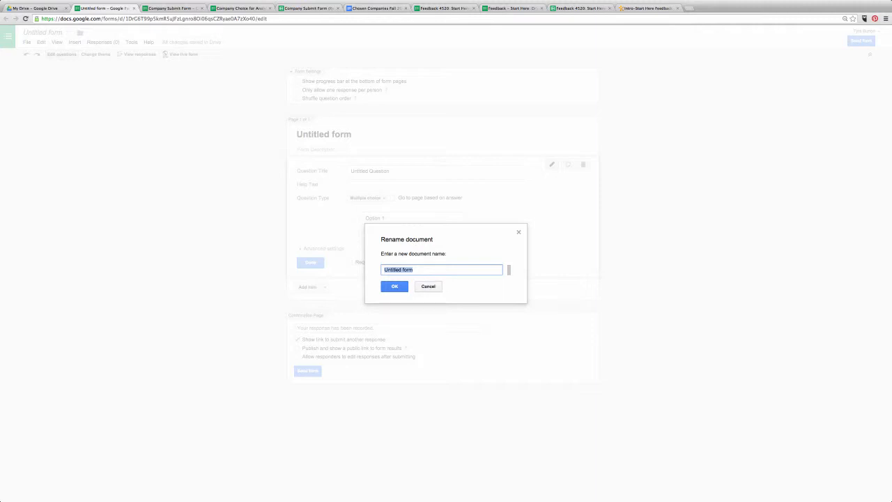
{"action": "type", "text": "Google Example"}
{"action": "left_click", "coordinate": [388, 287]}
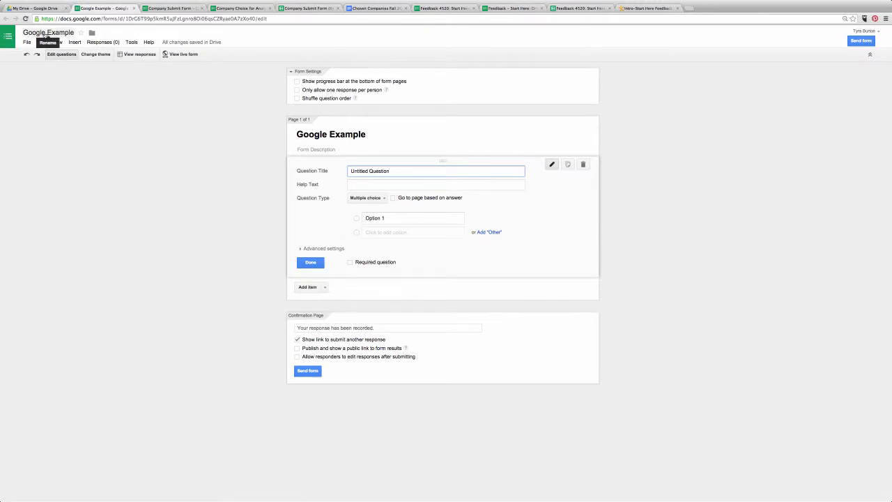
{"action": "left_click", "coordinate": [46, 32]}
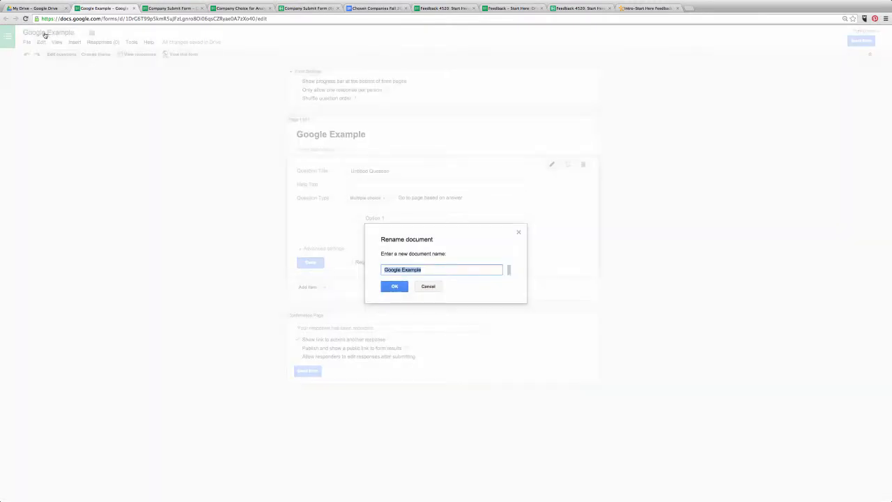
{"action": "left_click", "coordinate": [422, 290]}
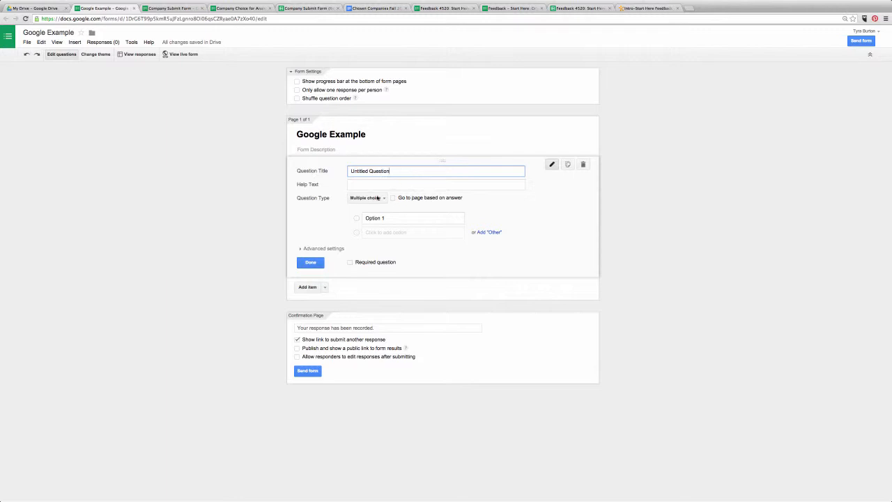
Check the available question types, keep multiple choice, and title the first question "Do you use Google Docs?"
{"action": "left_click", "coordinate": [382, 200]}
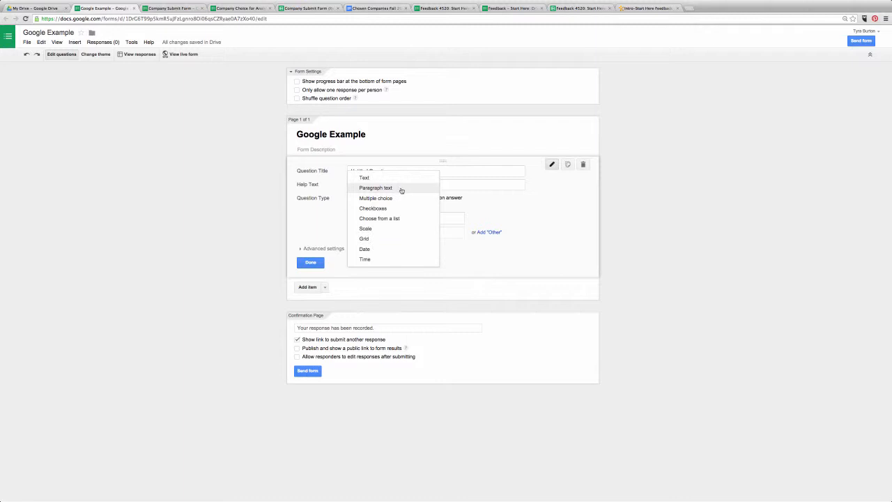
{"action": "left_click", "coordinate": [336, 225]}
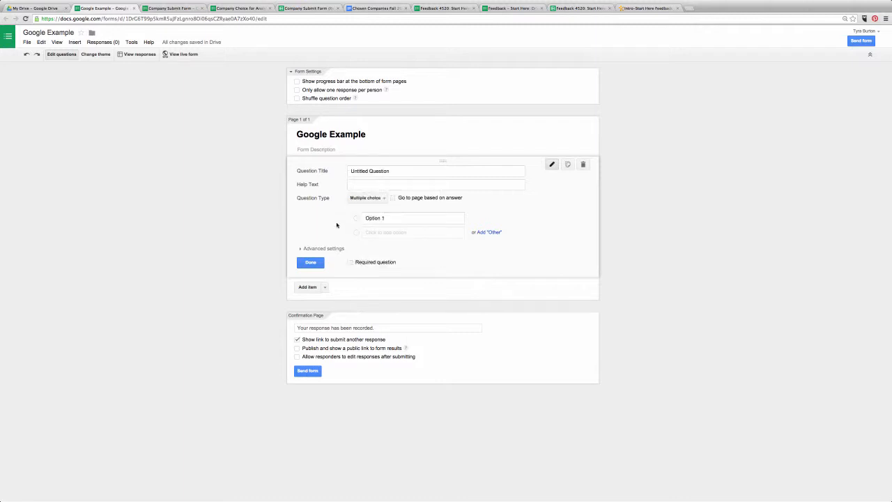
{"action": "left_click", "coordinate": [394, 172]}
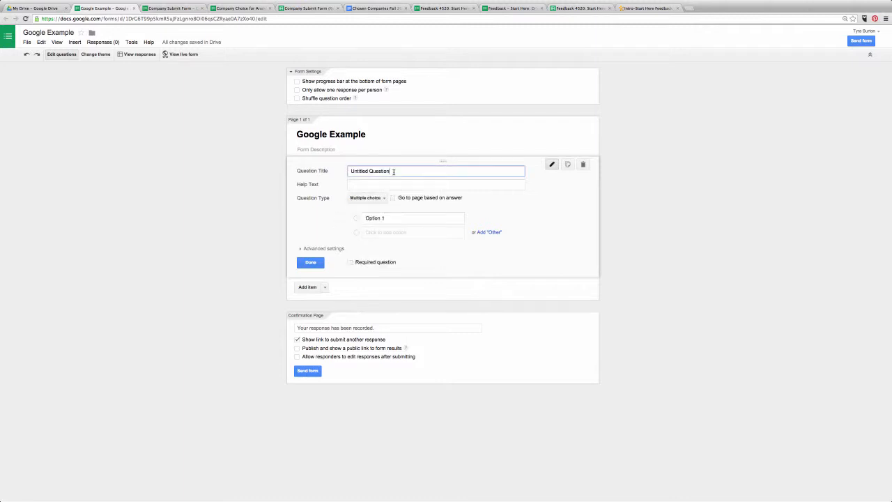
{"action": "left_click_drag", "start_coordinate": [393, 171], "coordinate": [315, 168]}
{"action": "type", "text": "Do you use Google Docs?"}
Give the Google Docs question the answer options Yes and No, and finish editing it
{"action": "left_click", "coordinate": [376, 218]}
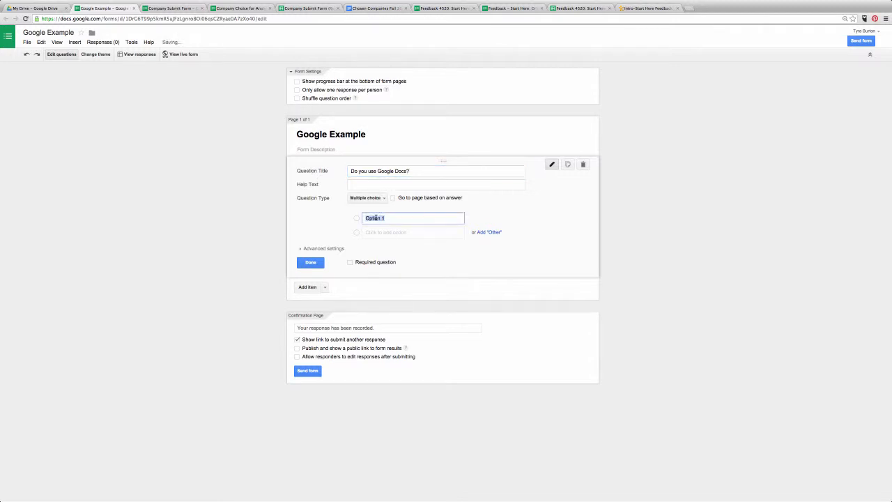
{"action": "type", "text": "Yes"}
{"action": "key", "text": "Return"}
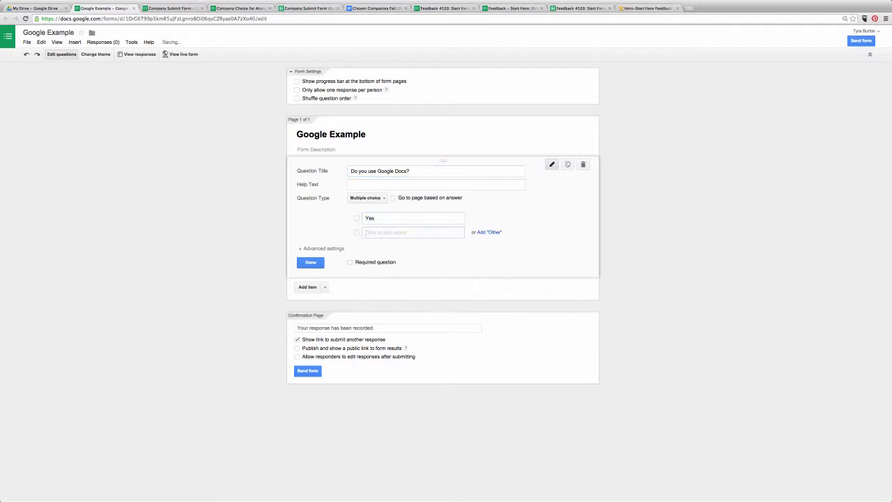
{"action": "type", "text": "No"}
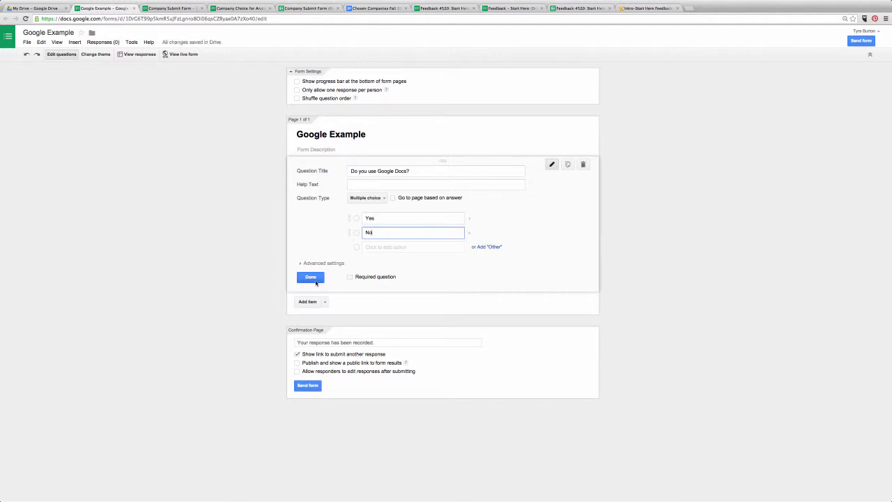
{"action": "left_click", "coordinate": [311, 278]}
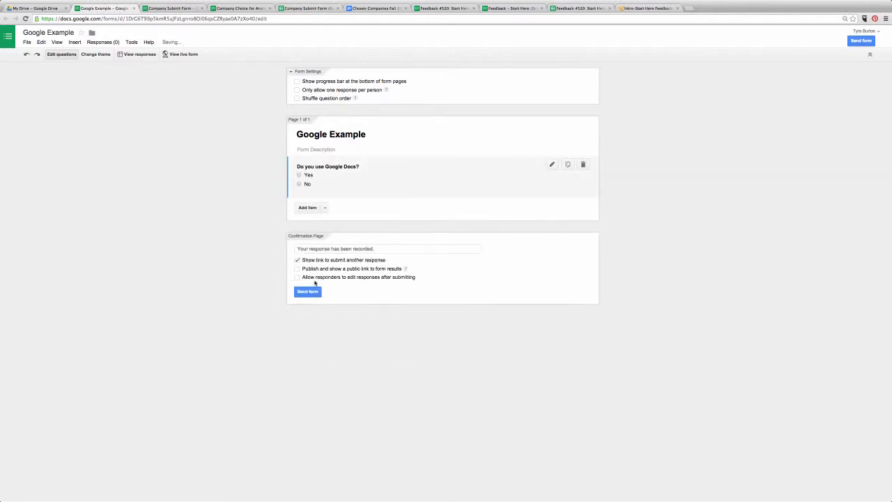
Add a new question titled "How often do you use Google Docs" and make it a scale question
{"action": "left_click", "coordinate": [309, 208]}
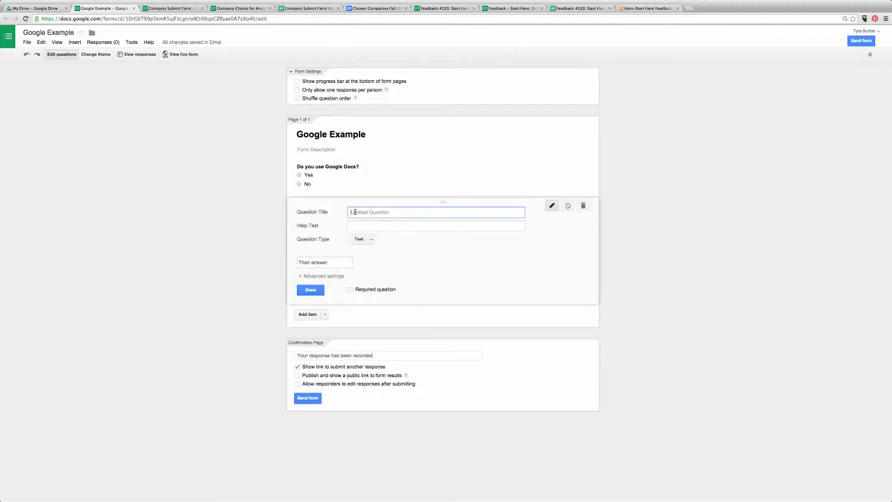
{"action": "type", "text": "How often do you use Google Docs"}
{"action": "left_click", "coordinate": [370, 239]}
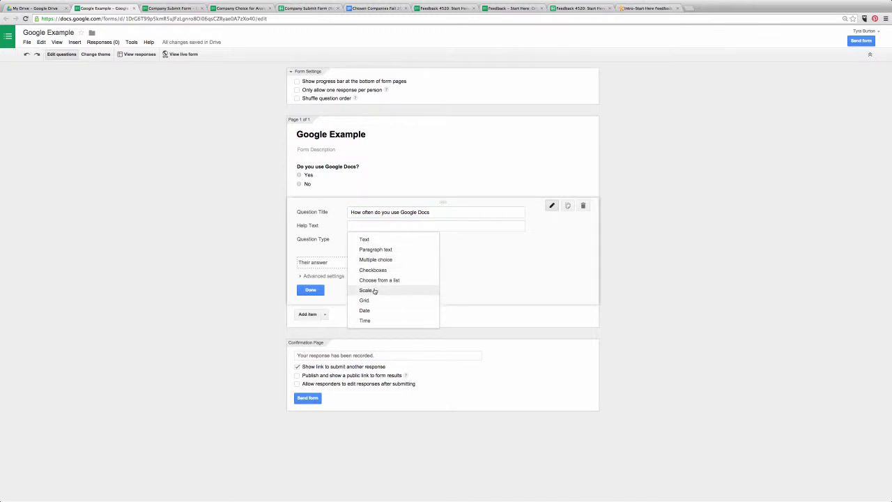
{"action": "left_click", "coordinate": [374, 290]}
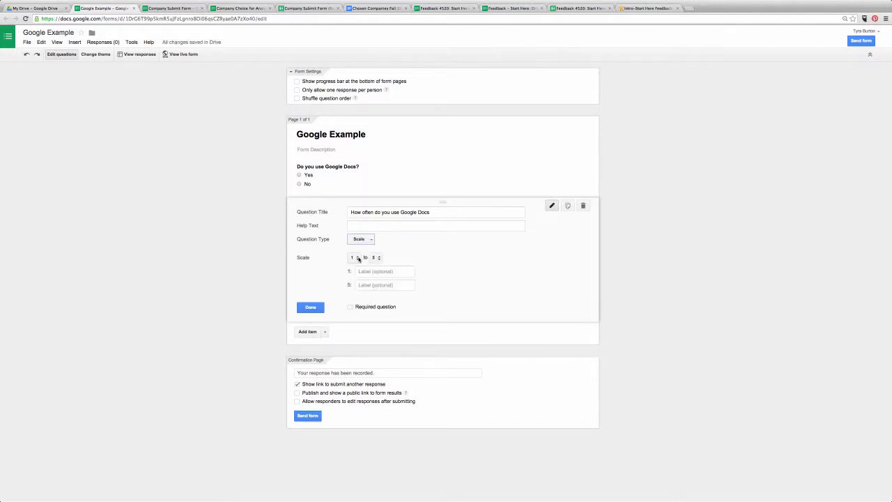
Label the scale's ends 1 as Never and 5 as Frequently, and finish editing the question
{"action": "left_click", "coordinate": [373, 272]}
{"action": "type", "text": "Never"}
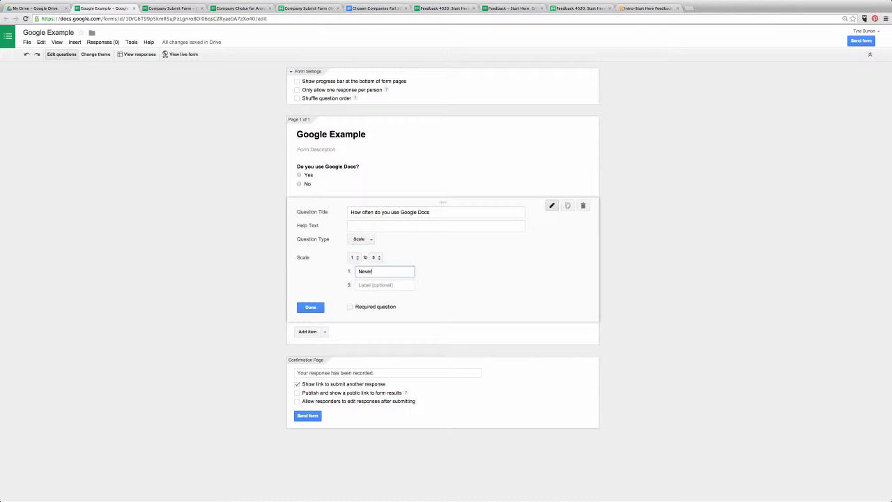
{"action": "left_click", "coordinate": [366, 281]}
{"action": "type", "text": "Frequently"}
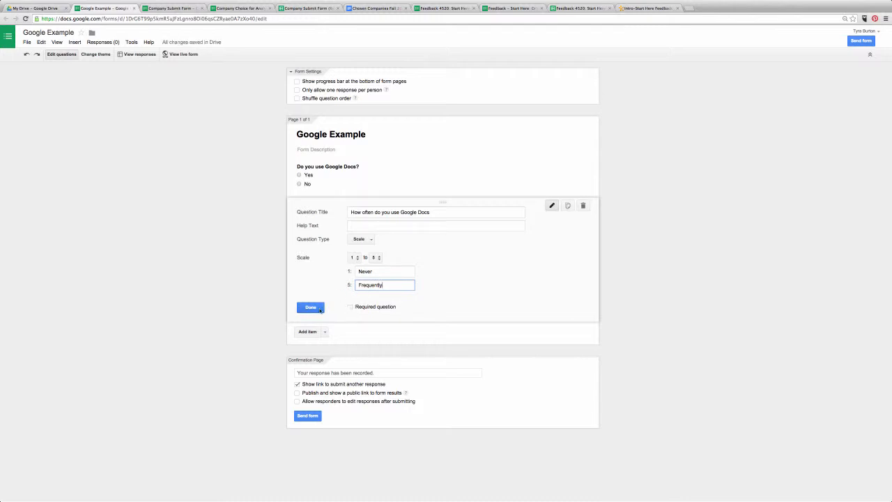
{"action": "left_click", "coordinate": [316, 309]}
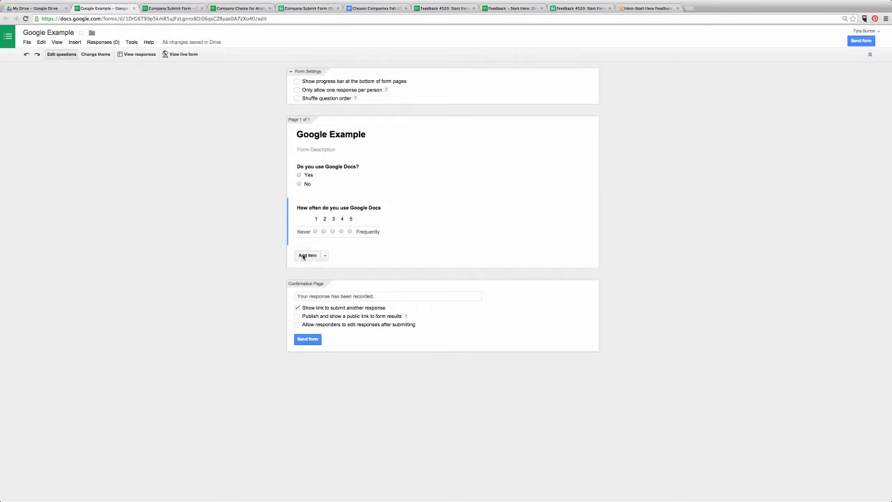
Add a choose-from-a-list question titled "Which of the following do you use?"
{"action": "left_click", "coordinate": [304, 256]}
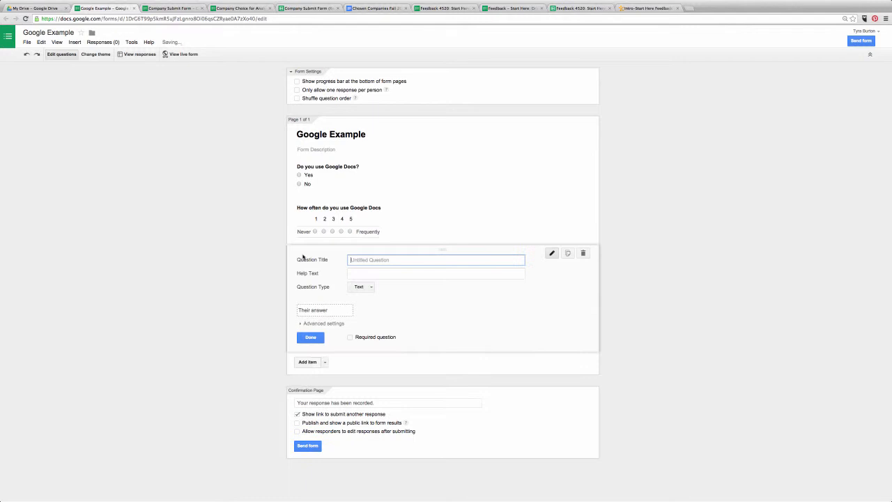
{"action": "left_click", "coordinate": [368, 290]}
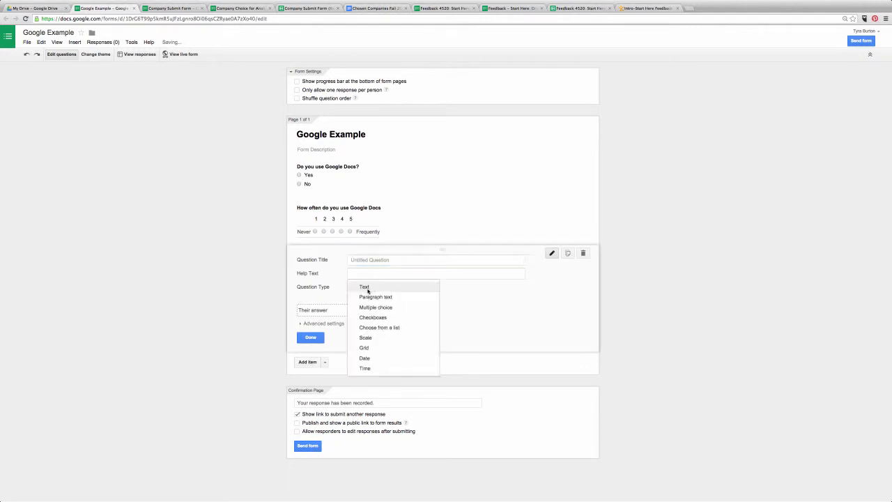
{"action": "left_click", "coordinate": [380, 328]}
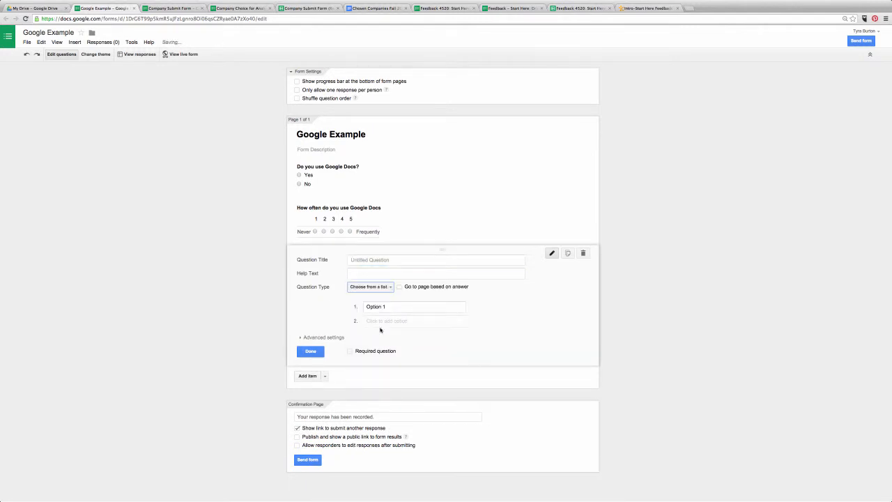
{"action": "left_click", "coordinate": [359, 261]}
{"action": "type", "text": "Wh"}
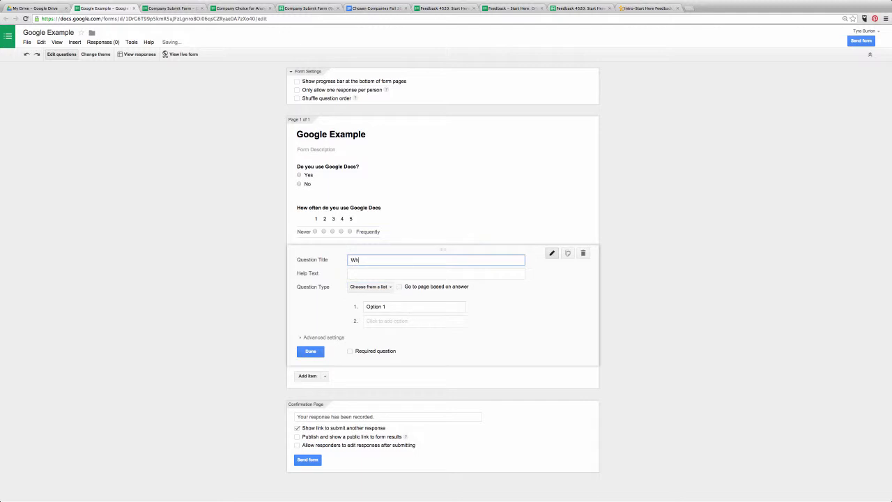
{"action": "type", "text": "ech of the following do you use?"}
Give the list question the options Document, Presentation, Drawing, Forms and Spreadsheets, and finish editing it
{"action": "left_click", "coordinate": [376, 307]}
{"action": "type", "text": "Document"}
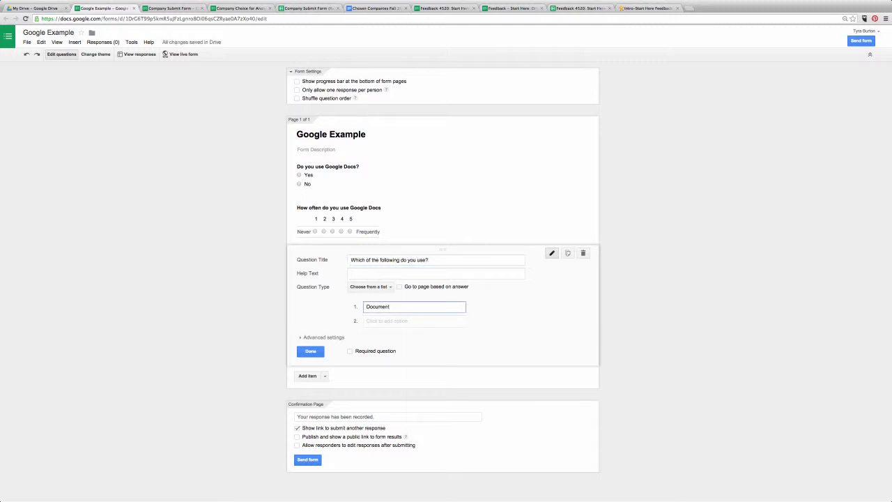
{"action": "key", "text": "Return"}
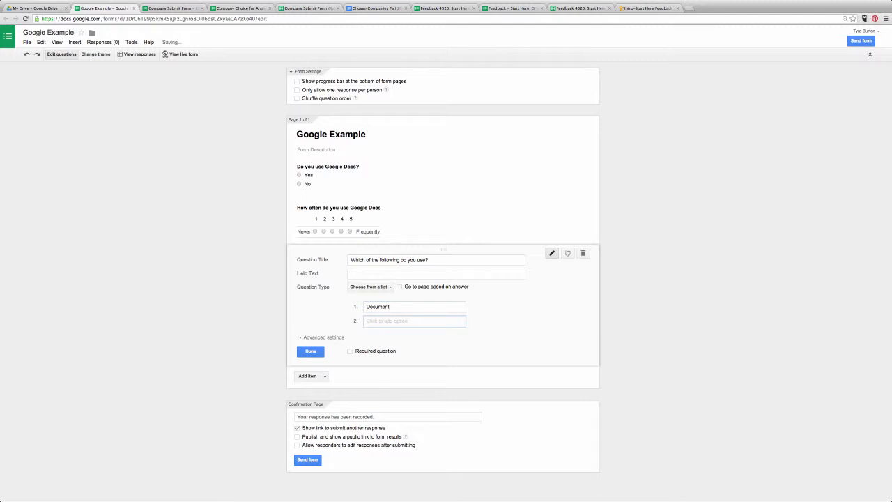
{"action": "type", "text": "Presentation"}
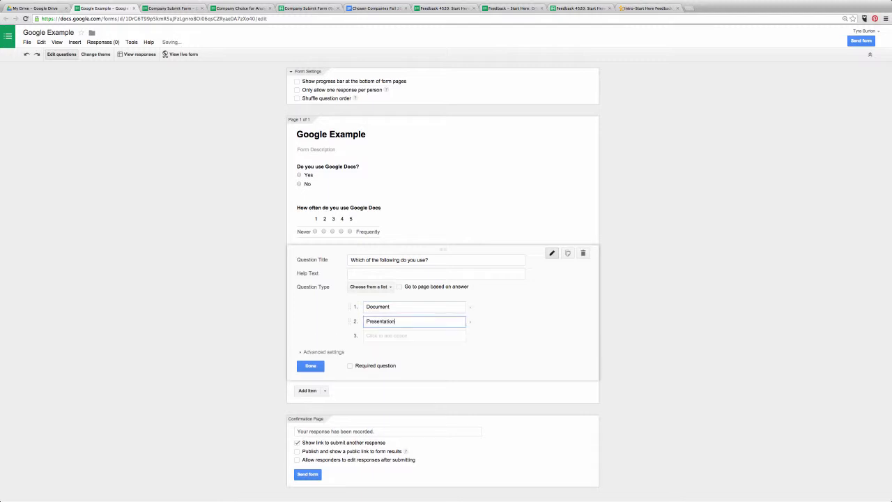
{"action": "key", "text": "Tab"}
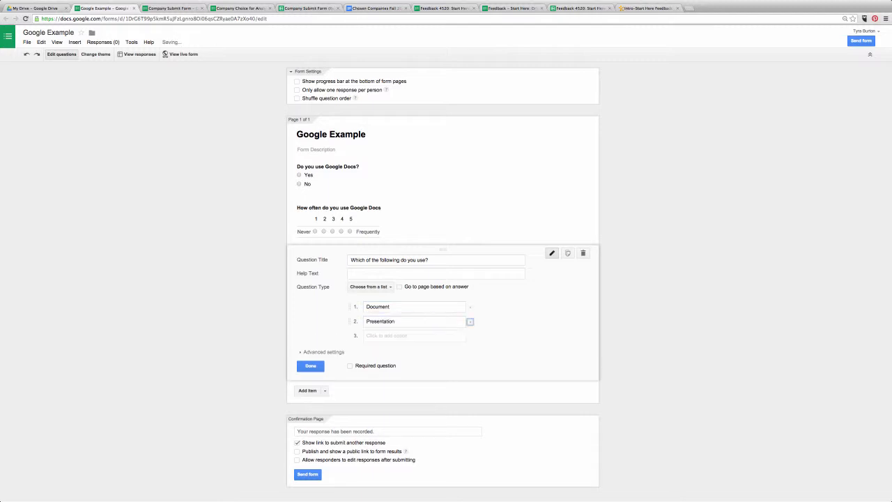
{"action": "left_click", "coordinate": [386, 336]}
{"action": "type", "text": "D"}
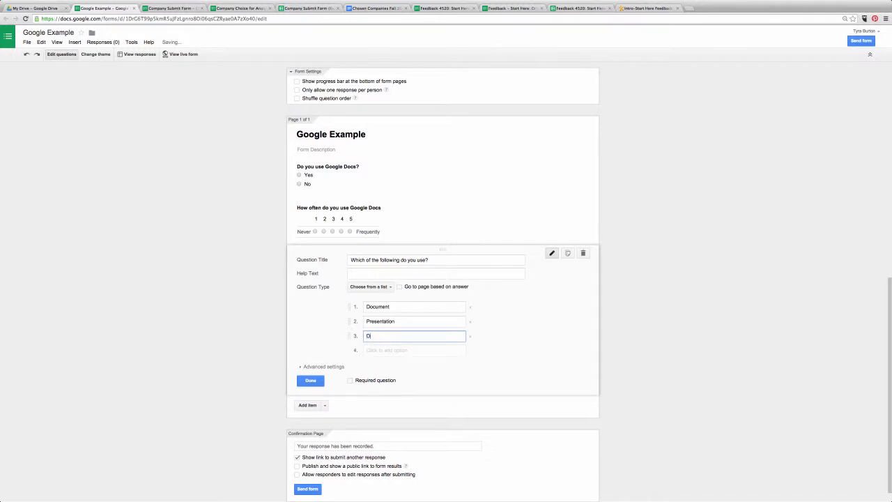
{"action": "type", "text": "rawing"}
{"action": "left_click", "coordinate": [381, 351]}
{"action": "type", "text": "Forms"}
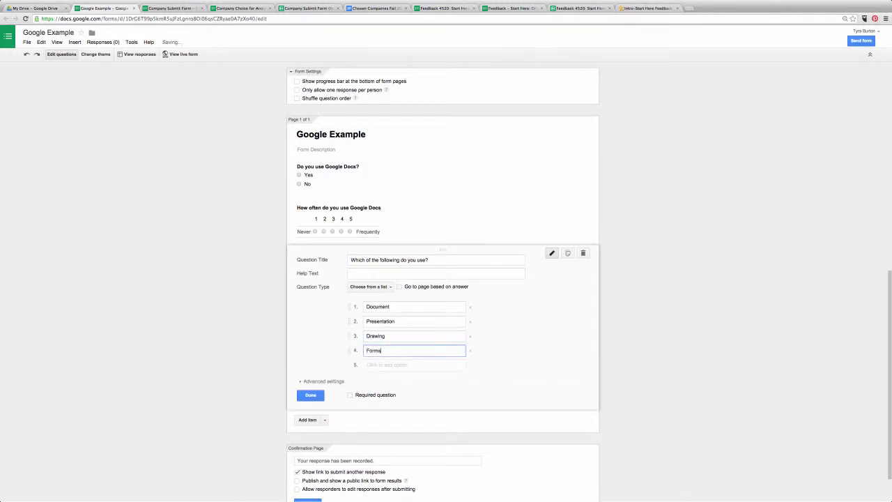
{"action": "left_click", "coordinate": [370, 369]}
{"action": "type", "text": "S"}
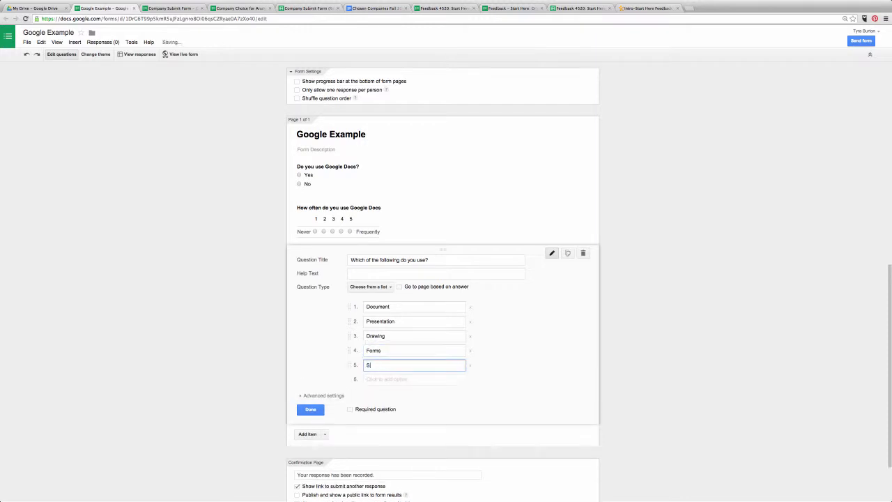
{"action": "type", "text": "preadsheets"}
{"action": "left_click", "coordinate": [311, 410]}
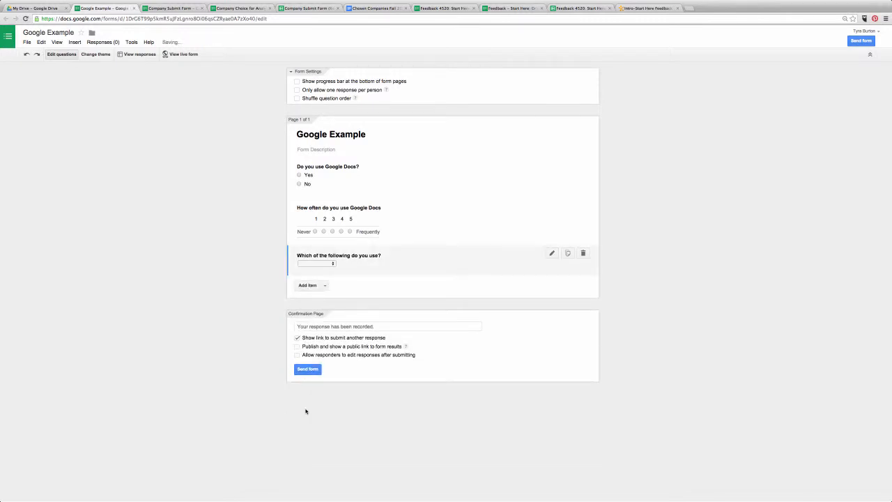
Reopen the "Which of the following do you use?" question, change its type to checkboxes and finish editing it
{"action": "left_click", "coordinate": [328, 263]}
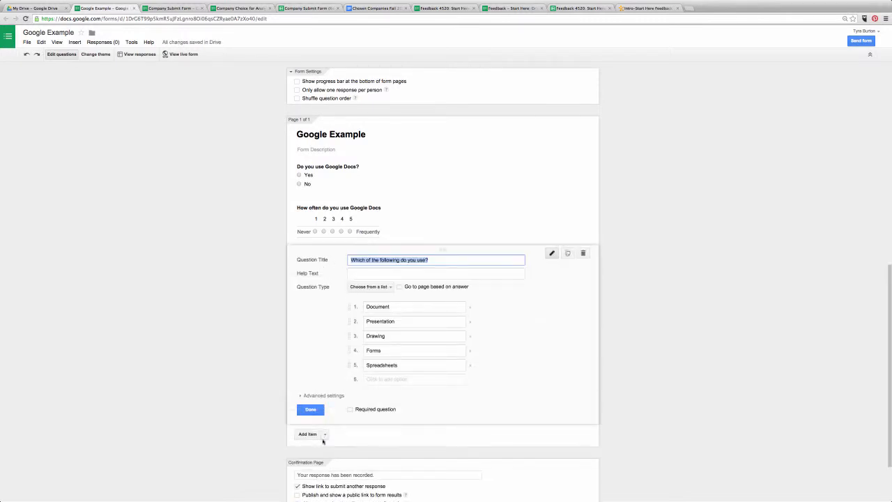
{"action": "left_click", "coordinate": [311, 409]}
{"action": "mouse_move", "coordinate": [359, 259]}
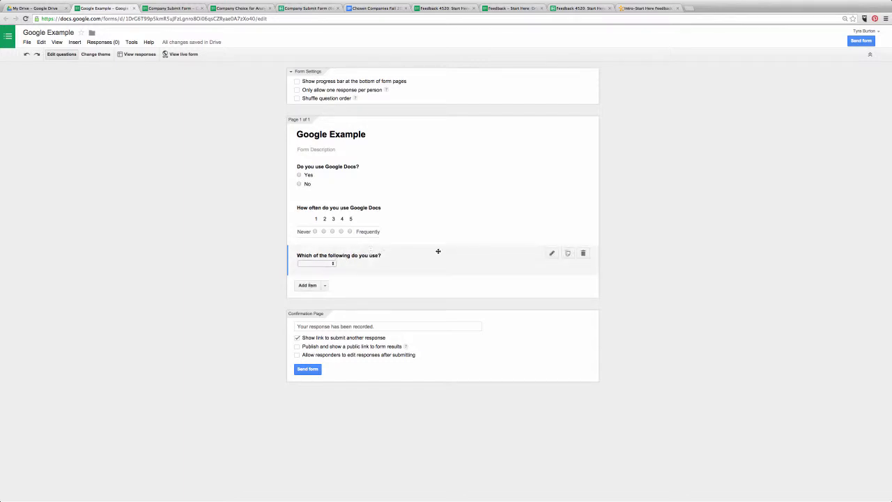
{"action": "left_click", "coordinate": [550, 255]}
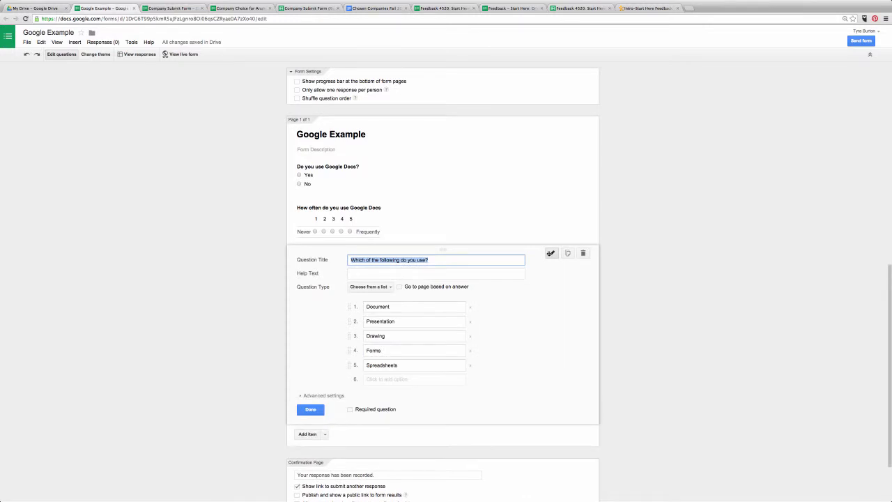
{"action": "left_click", "coordinate": [372, 288]}
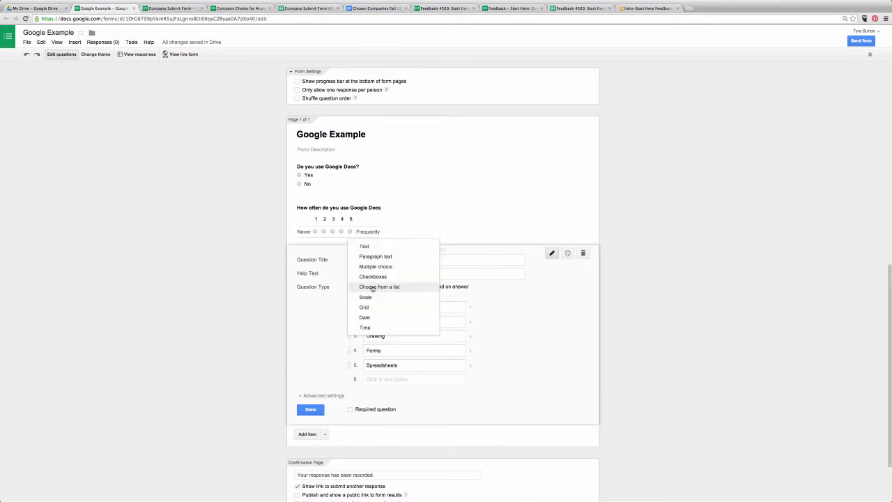
{"action": "left_click", "coordinate": [373, 276]}
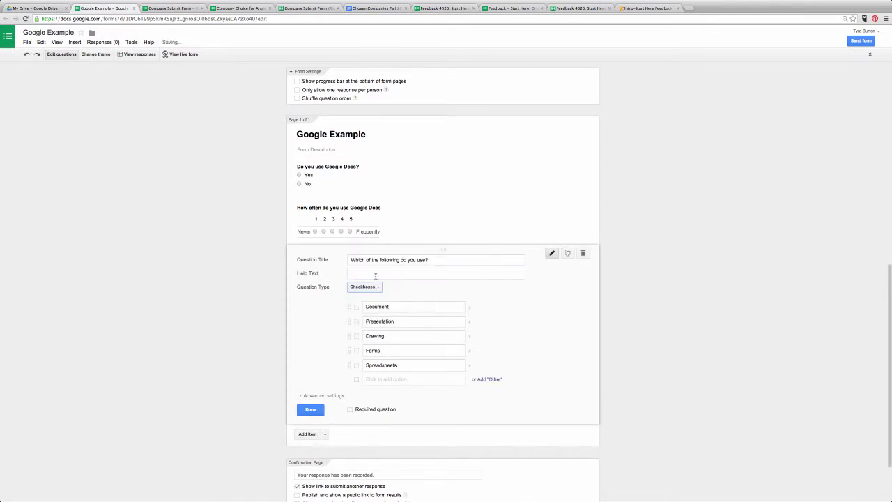
{"action": "left_click", "coordinate": [313, 410]}
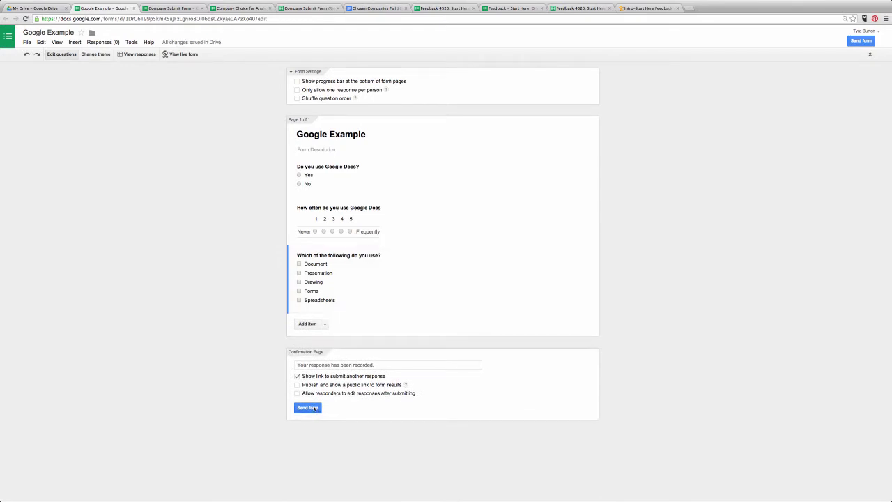
Add a new question at the end of the form titled "Explain how you use Google docs."
{"action": "left_click", "coordinate": [313, 327]}
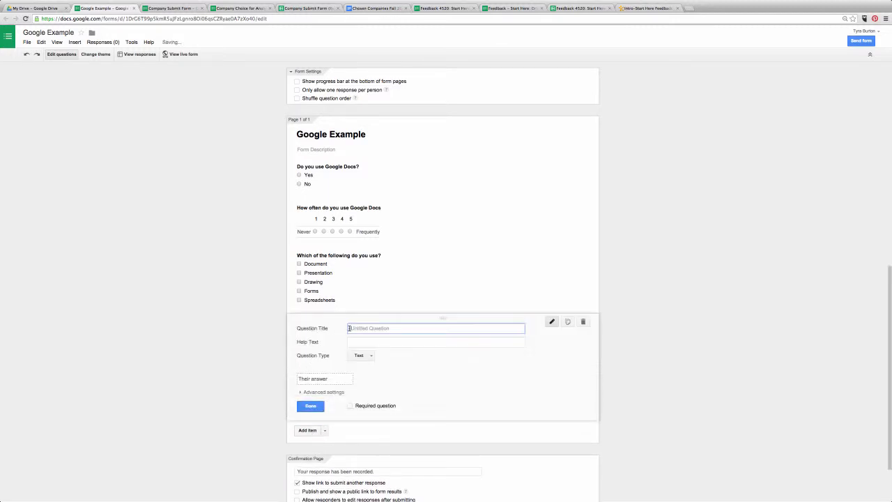
{"action": "type", "text": "Explain how the"}
{"action": "type", "text": "y use"}
{"action": "key", "text": "BackSpace"}
{"action": "key", "text": "BackSpace"}
{"action": "key", "text": "BackSpace"}
{"action": "key", "text": "BackSpace"}
{"action": "key", "text": "BackSpace"}
{"action": "key", "text": "BackSpace"}
{"action": "type", "text": "you use Google do"}
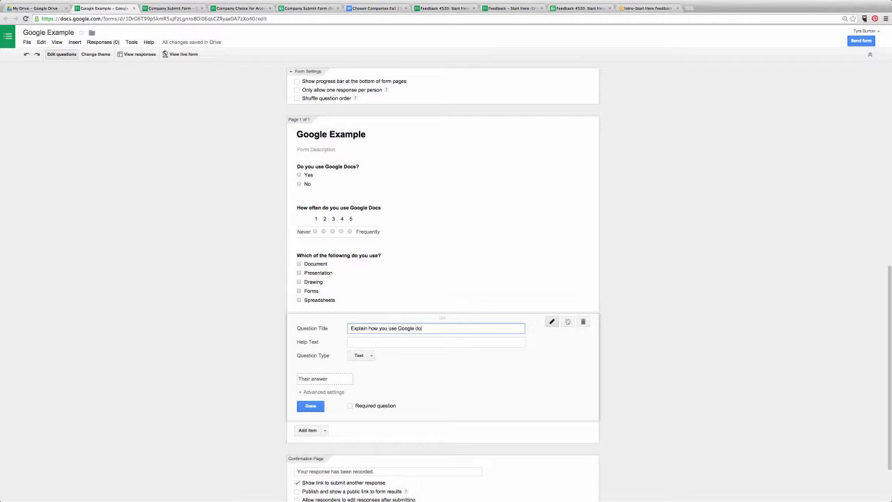
{"action": "type", "text": "cs."}
Set the "Explain how you use Google docs." question to paragraph text and finish editing it
{"action": "left_click", "coordinate": [361, 356]}
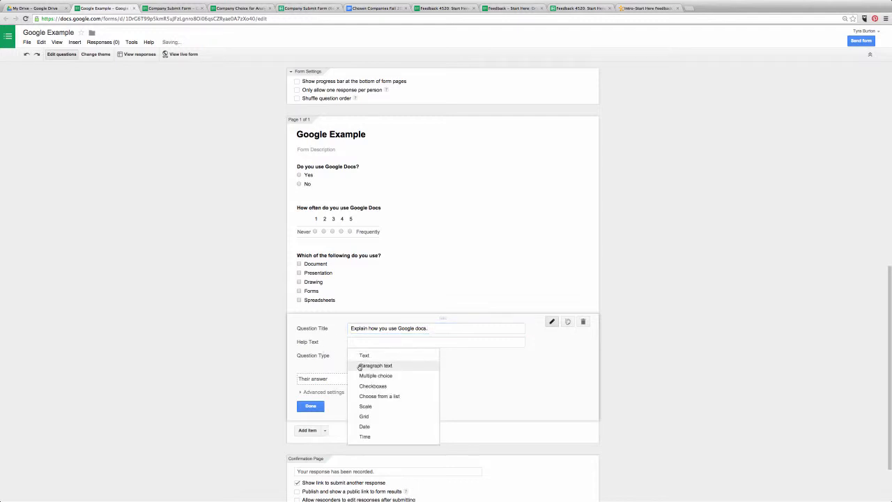
{"action": "left_click", "coordinate": [359, 365]}
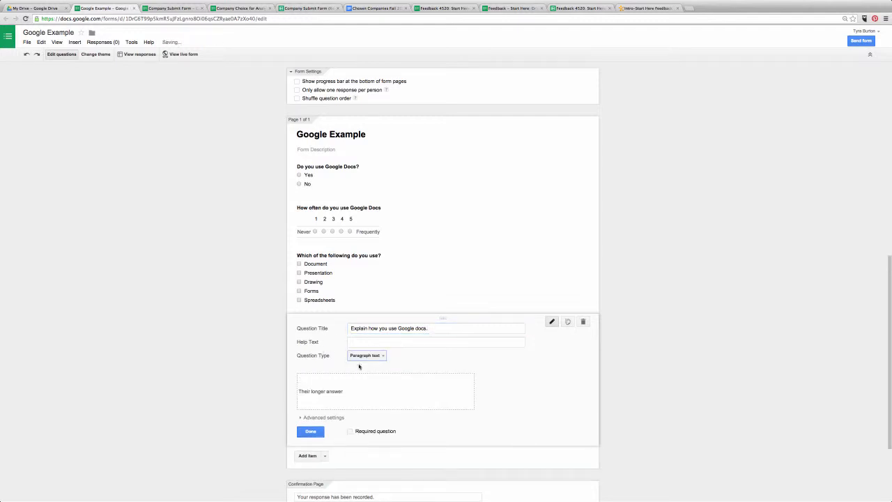
{"action": "left_click", "coordinate": [310, 431]}
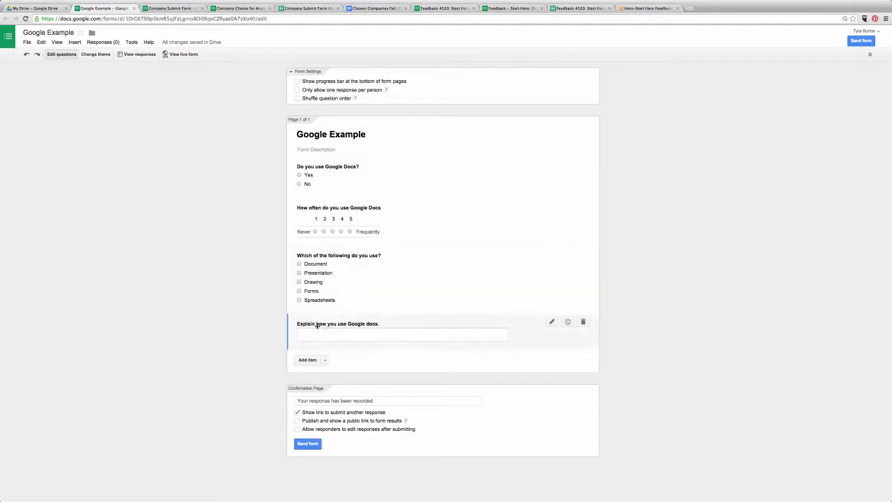
Move the "Explain how you use Google docs." question directly below "Do you use Google Docs?", leaving no extra blank question in the form
{"action": "left_click_drag", "start_coordinate": [294, 328], "coordinate": [293, 307]}
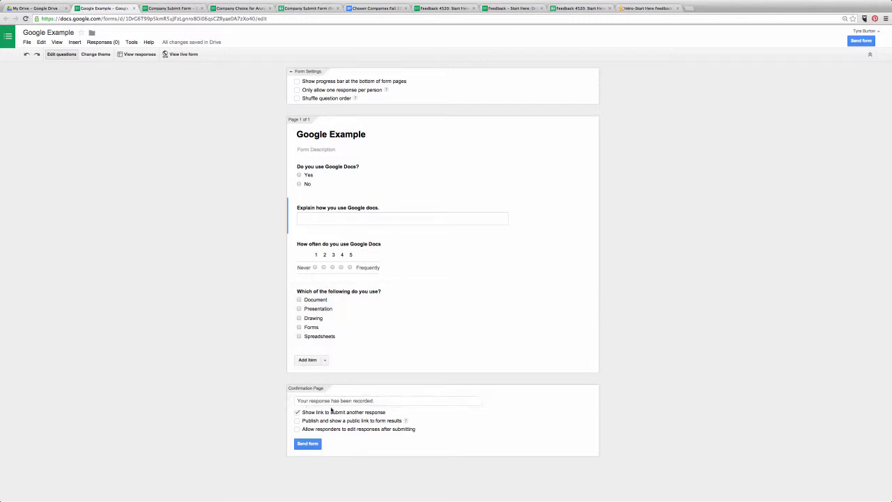
{"action": "left_click", "coordinate": [307, 360]}
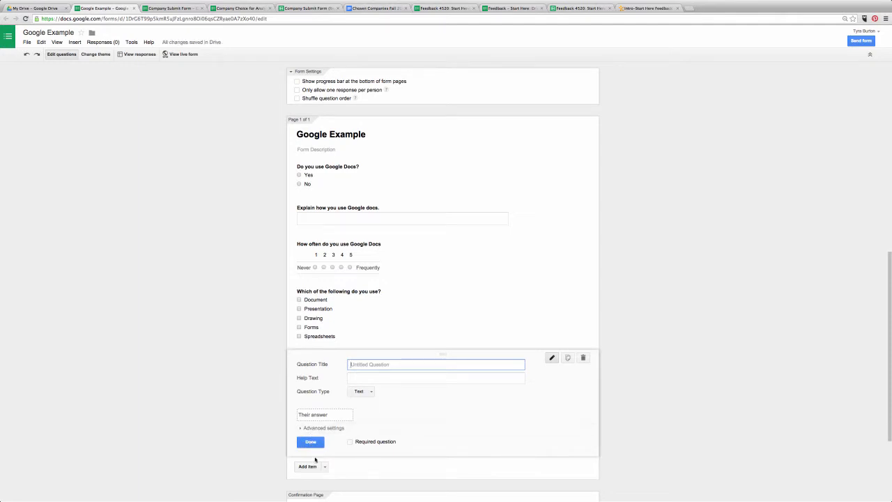
{"action": "left_click", "coordinate": [584, 358]}
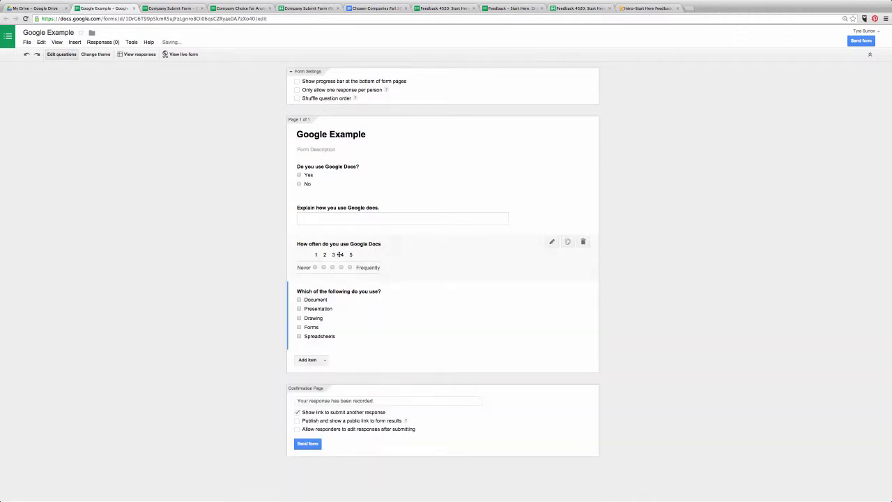
Duplicate the "How often do you use Google Docs" question and title the copy "How easy is it for you to use Google Docs?"
{"action": "left_click", "coordinate": [568, 241]}
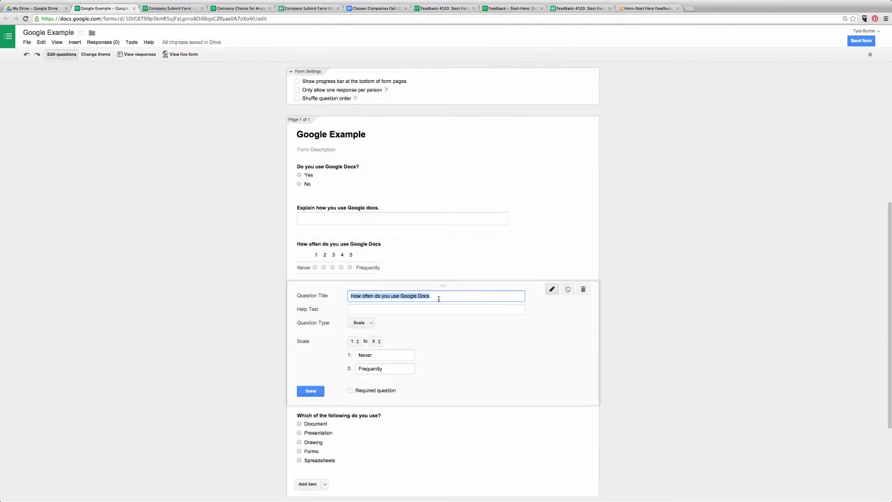
{"action": "type", "text": "How"}
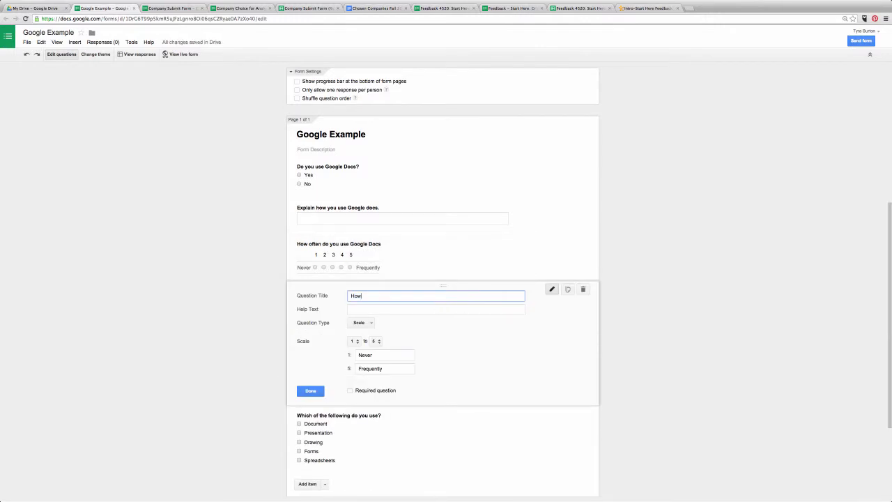
{"action": "type", "text": " easy is it for you to use Google Docs?"}
Label the copied question's scale 1 as "Not easy at all" and 5 as "Very easy", and finish editing it
{"action": "left_click_drag", "start_coordinate": [373, 357], "coordinate": [350, 356]}
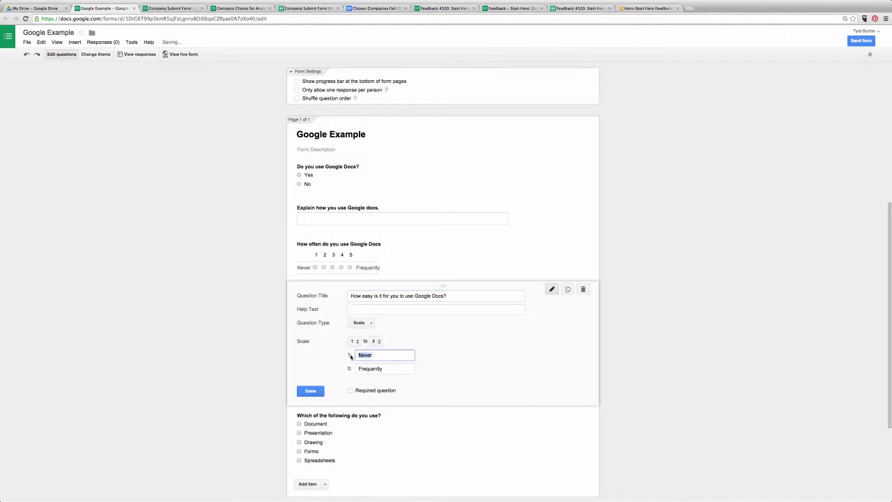
{"action": "type", "text": "Not easy all"}
{"action": "left_click", "coordinate": [380, 355]}
{"action": "type", "text": "at"}
{"action": "left_click", "coordinate": [380, 372]}
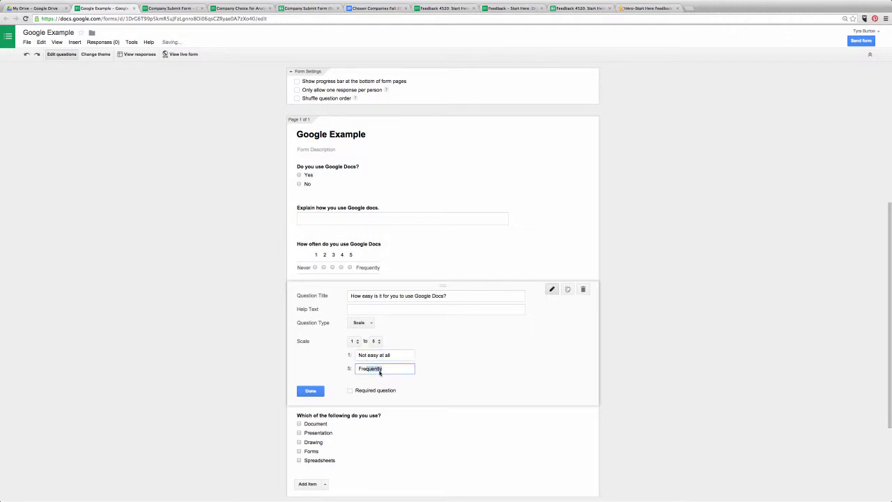
{"action": "type", "text": "Very"}
{"action": "type", "text": "easy"}
{"action": "left_click", "coordinate": [309, 392]}
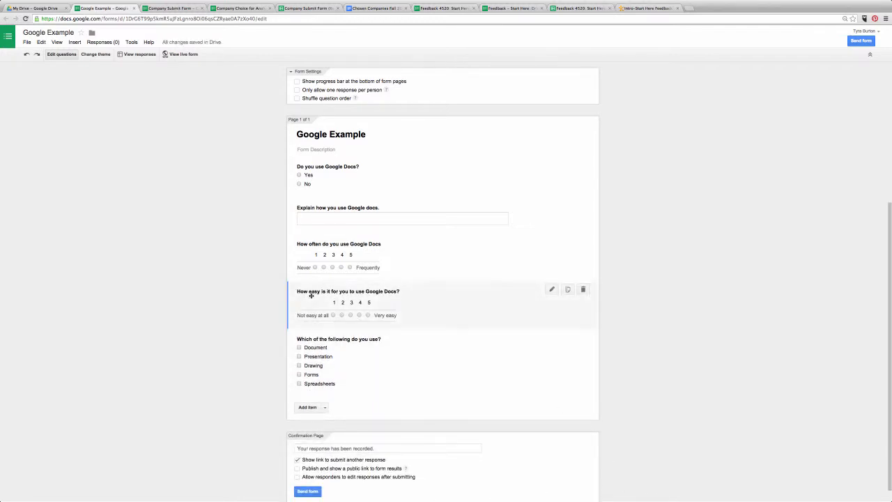
Move "How easy is it for you to use Google Docs?" below the checkbox question, and check the live form before returning to the editor
{"action": "mouse_move", "coordinate": [296, 297]}
{"action": "left_mouse_down"}
{"action": "mouse_move", "coordinate": [293, 393]}
{"action": "mouse_move", "coordinate": [293, 278]}
{"action": "mouse_move", "coordinate": [293, 292]}
{"action": "left_mouse_up"}
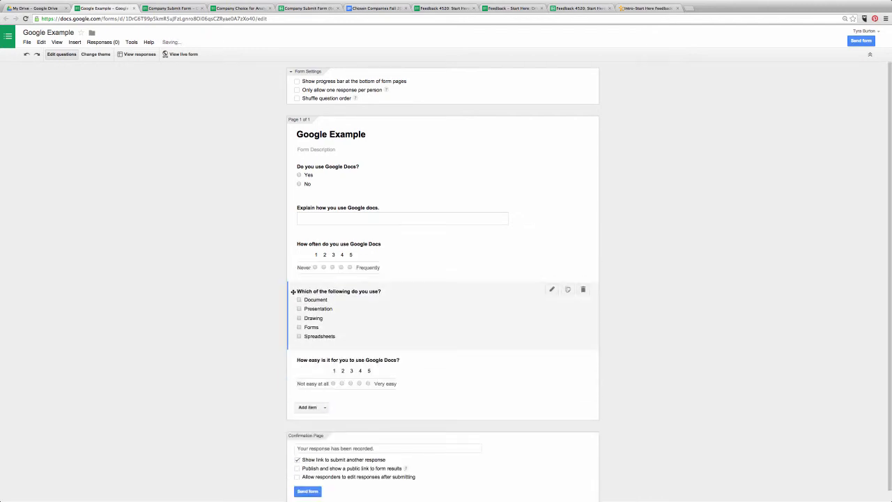
{"action": "left_click", "coordinate": [183, 54]}
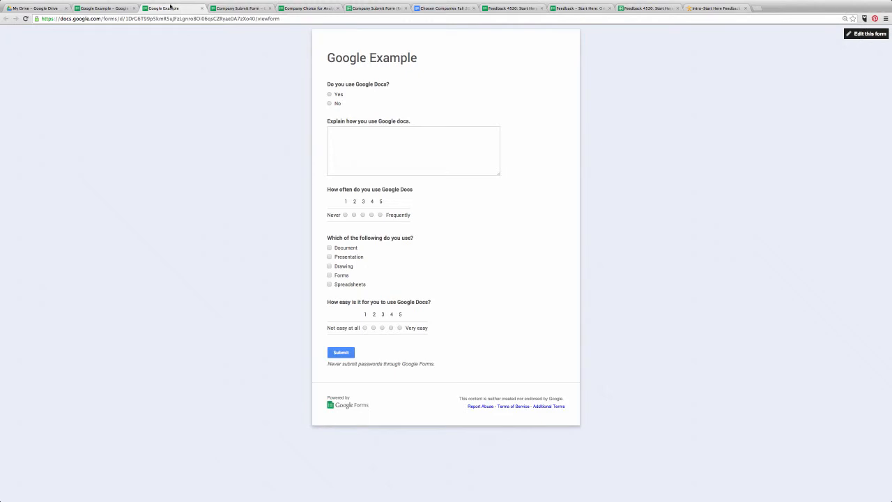
{"action": "left_click", "coordinate": [106, 9]}
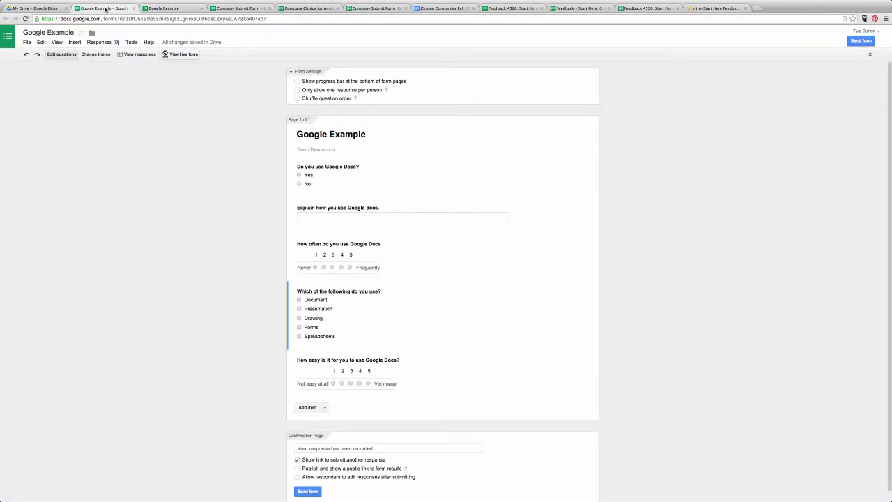
Try the Homework and Library themes on the form, and apply the Game Night theme
{"action": "left_click", "coordinate": [100, 56]}
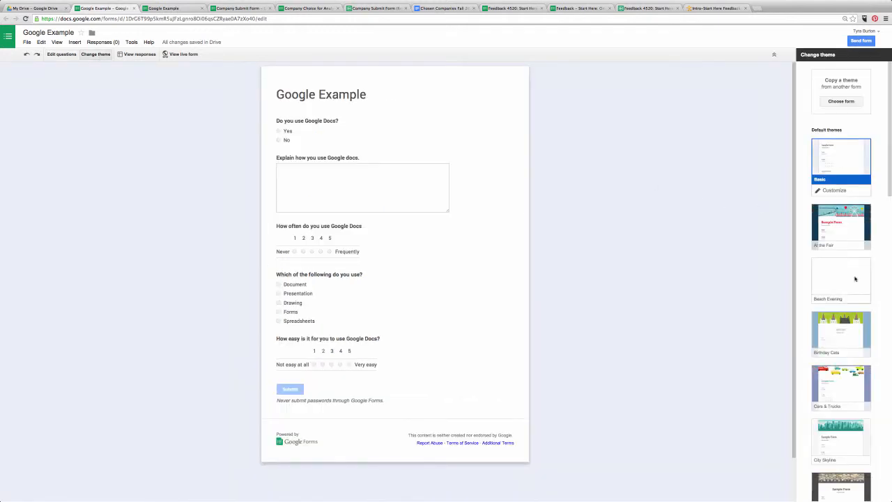
{"action": "scroll", "coordinate": [843, 307], "scroll_direction": "down", "scroll_amount": 5}
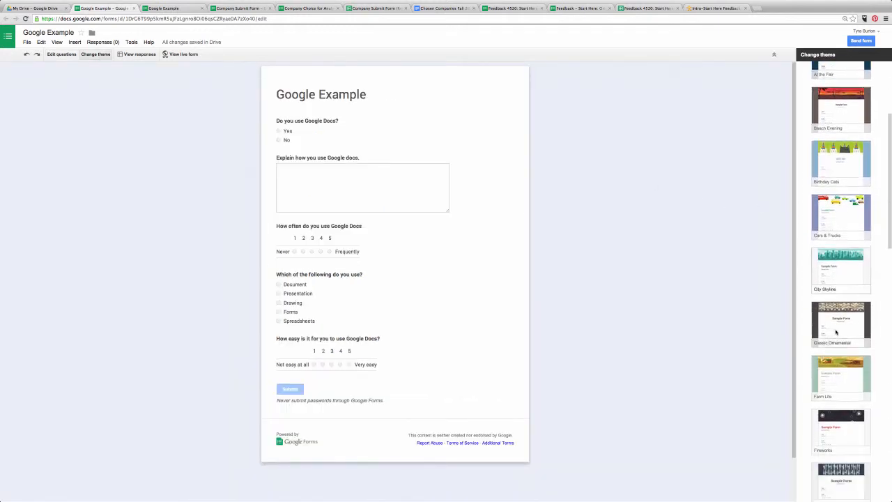
{"action": "scroll", "coordinate": [837, 333], "scroll_direction": "down", "scroll_amount": 1}
{"action": "scroll", "coordinate": [836, 332], "scroll_direction": "down", "scroll_amount": 4}
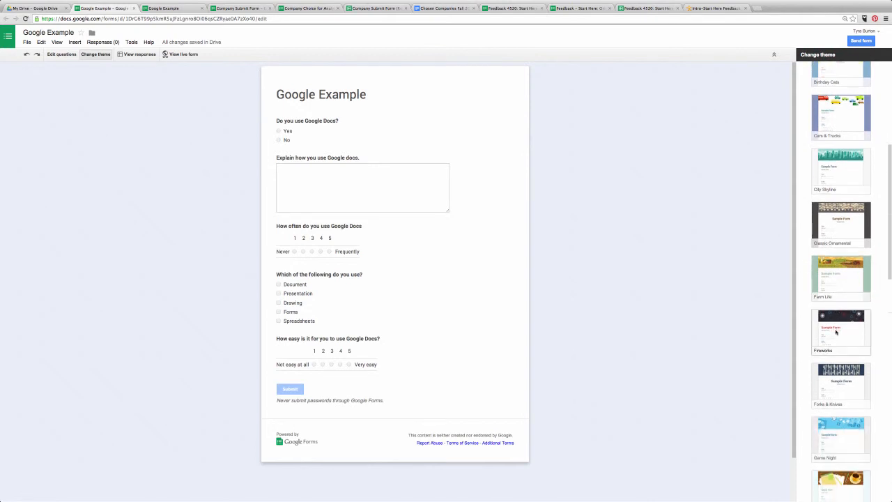
{"action": "scroll", "coordinate": [831, 328], "scroll_direction": "down", "scroll_amount": 3}
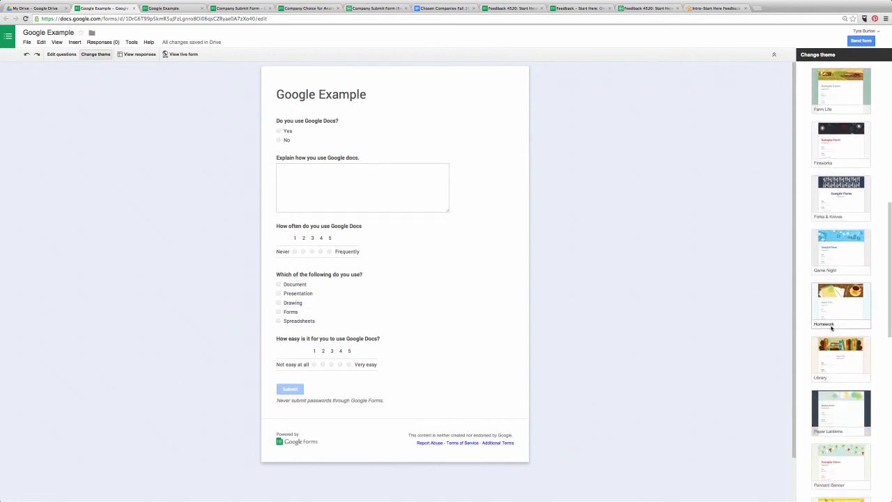
{"action": "left_click", "coordinate": [843, 303]}
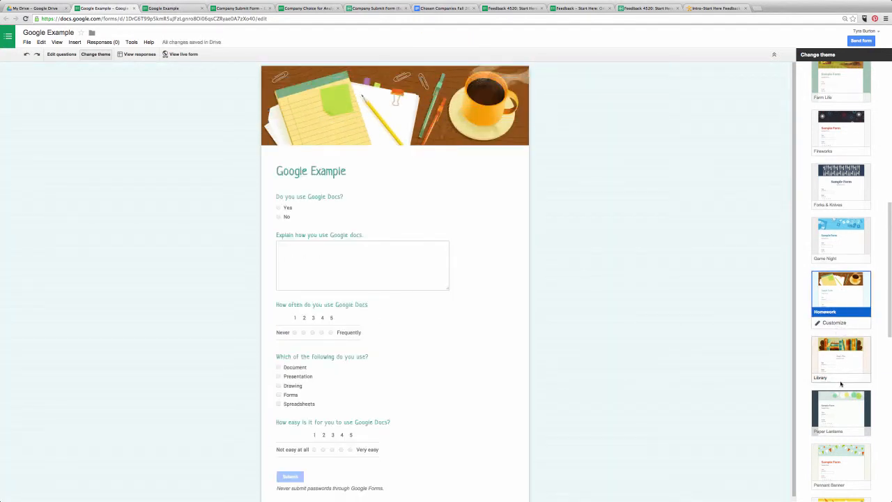
{"action": "left_click", "coordinate": [842, 358]}
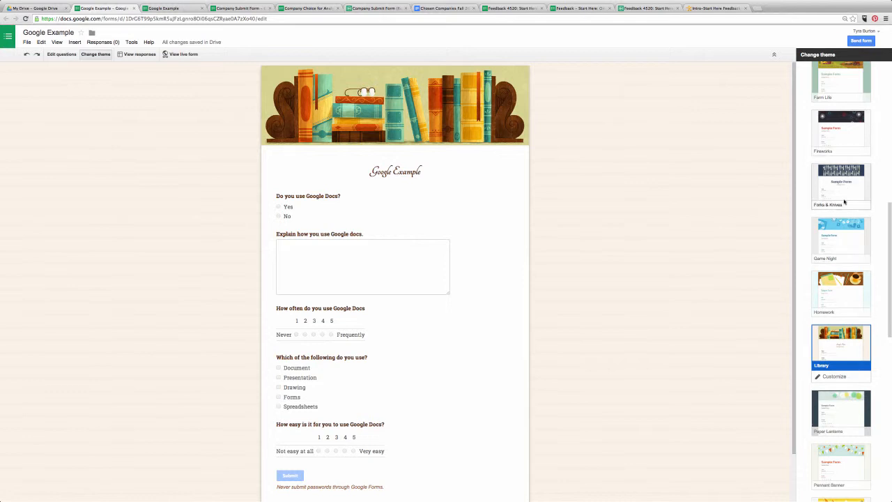
{"action": "left_click", "coordinate": [845, 242]}
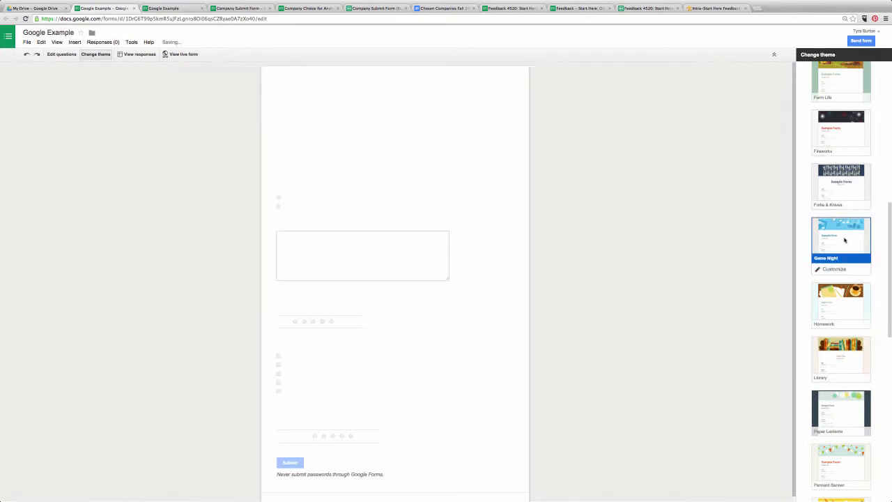
View the themed live form and its response spreadsheet in the Drive file list, and return to the form editor
{"action": "left_click", "coordinate": [61, 54]}
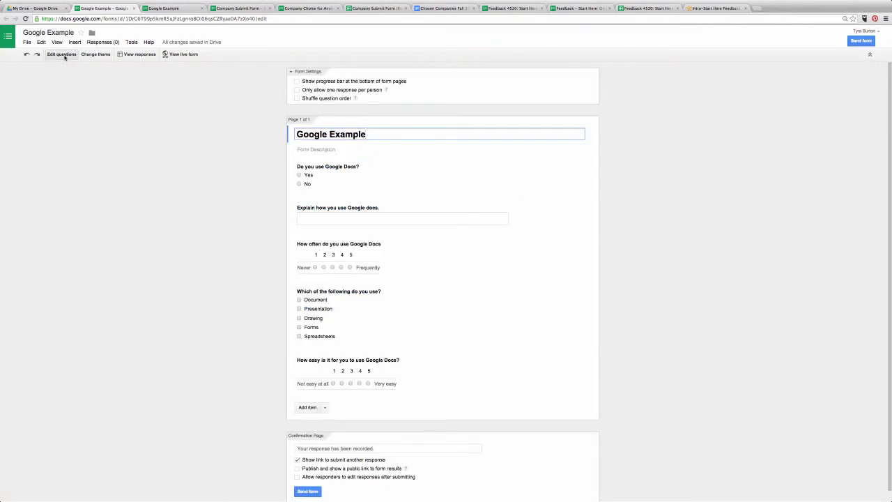
{"action": "left_click", "coordinate": [182, 54]}
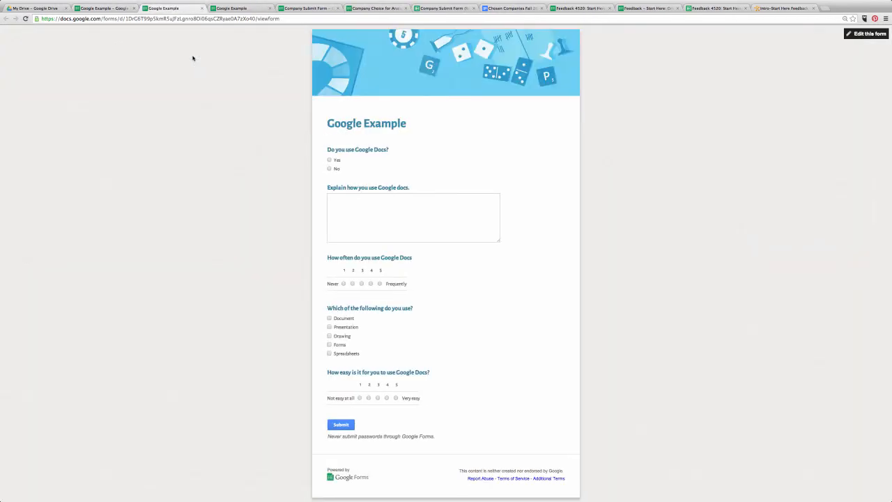
{"action": "left_click", "coordinate": [42, 9]}
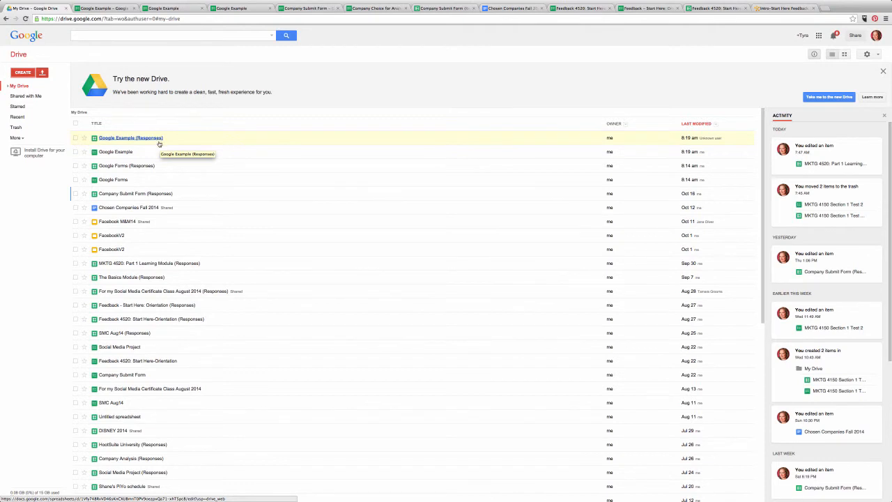
{"action": "left_click", "coordinate": [108, 9]}
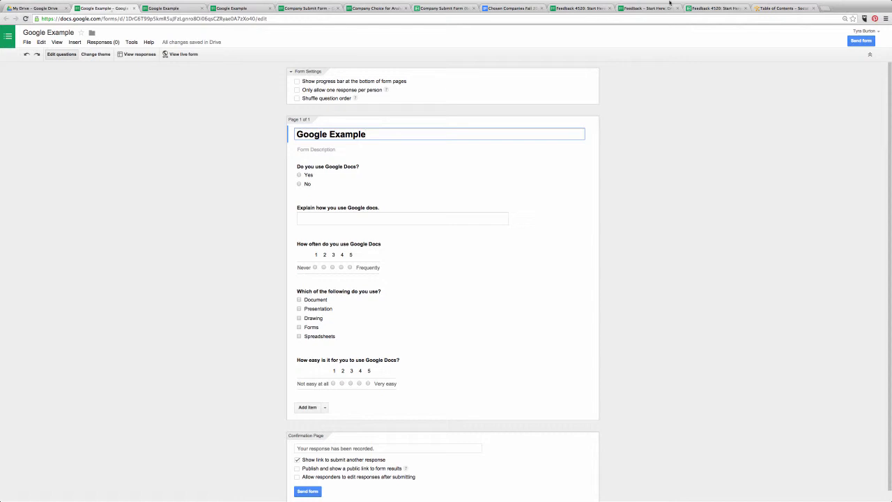
Copy the HTML embed code of the Google Example form from its sending options
{"action": "left_click", "coordinate": [862, 42]}
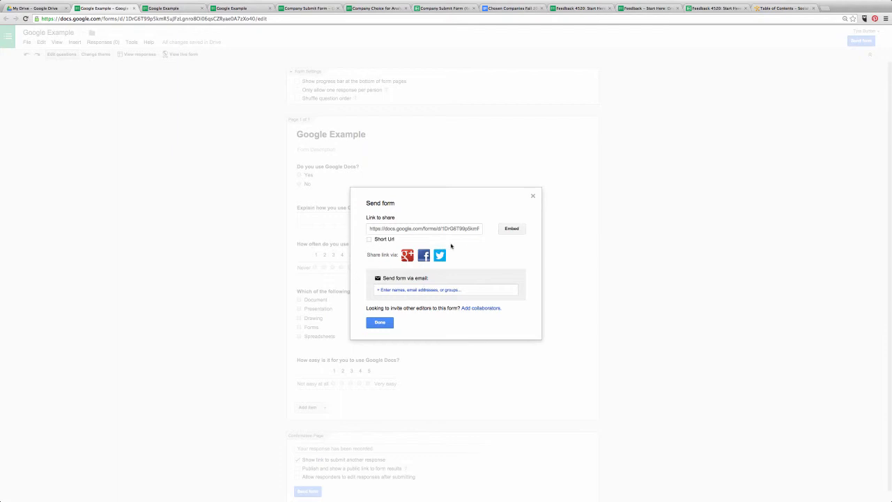
{"action": "left_click", "coordinate": [512, 228]}
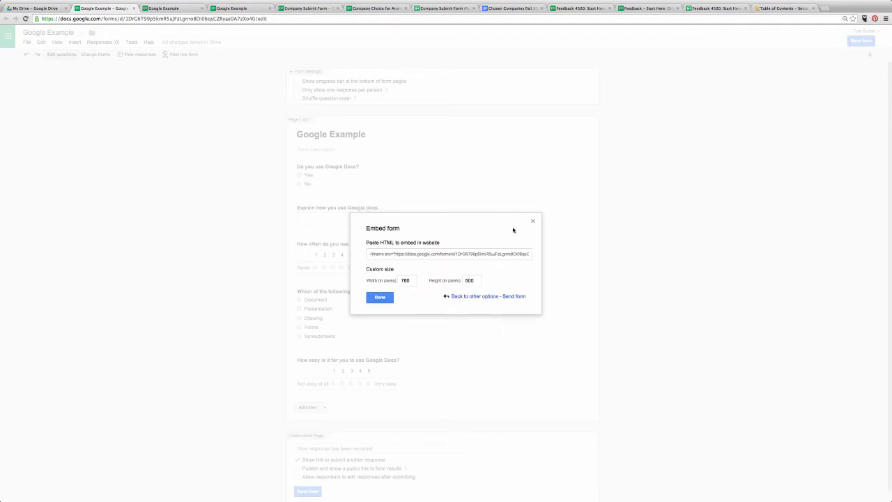
{"action": "left_click", "coordinate": [371, 255]}
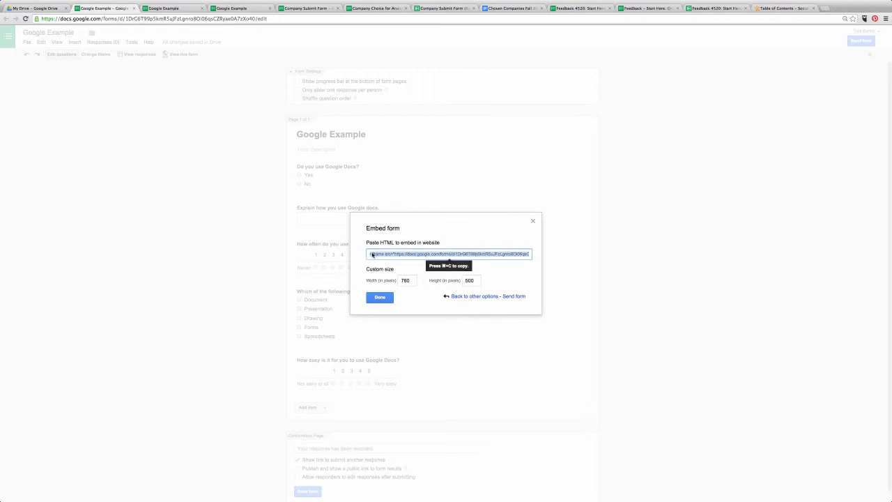
{"action": "left_click", "coordinate": [380, 298]}
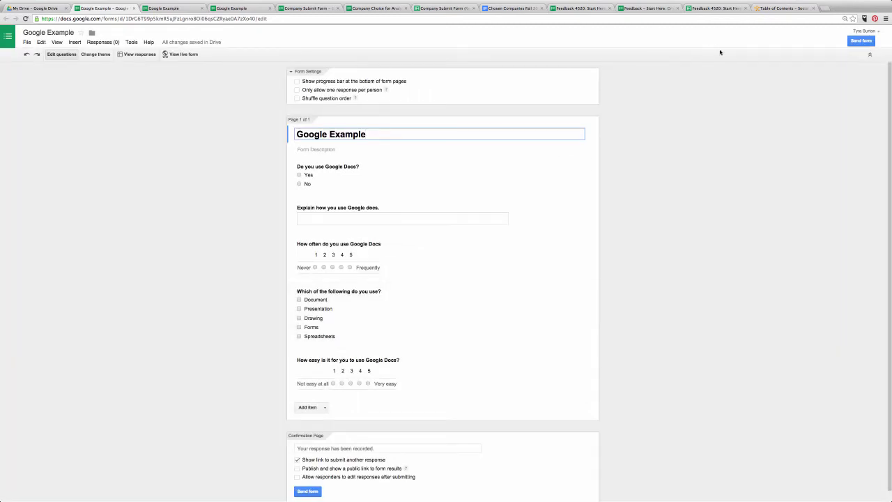
Switch to the D2L course and create a new file titled "Example" in the "Orientation - START HERE!" module
{"action": "left_click", "coordinate": [775, 8]}
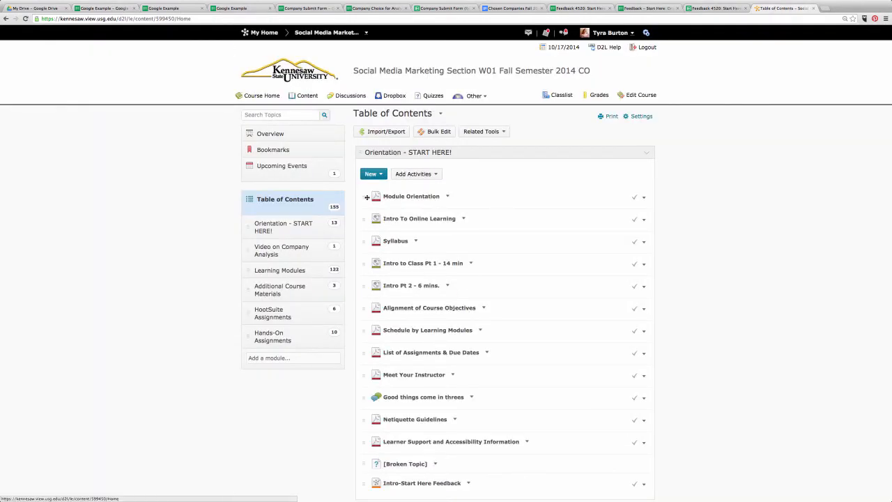
{"action": "left_click", "coordinate": [376, 174]}
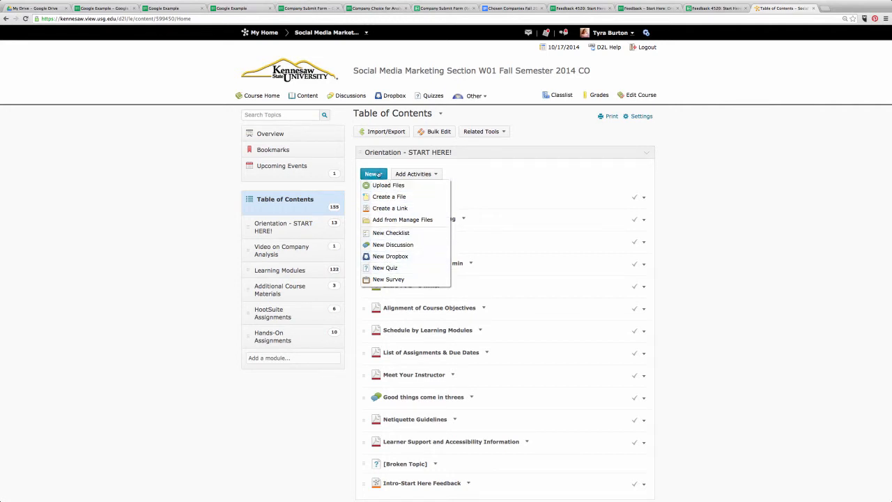
{"action": "left_click", "coordinate": [380, 197]}
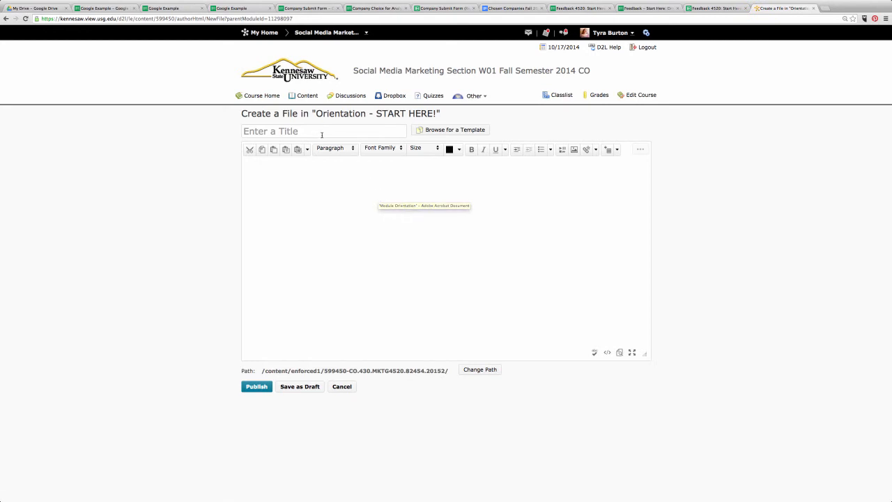
{"action": "left_click", "coordinate": [322, 134]}
{"action": "type", "text": "Exma"}
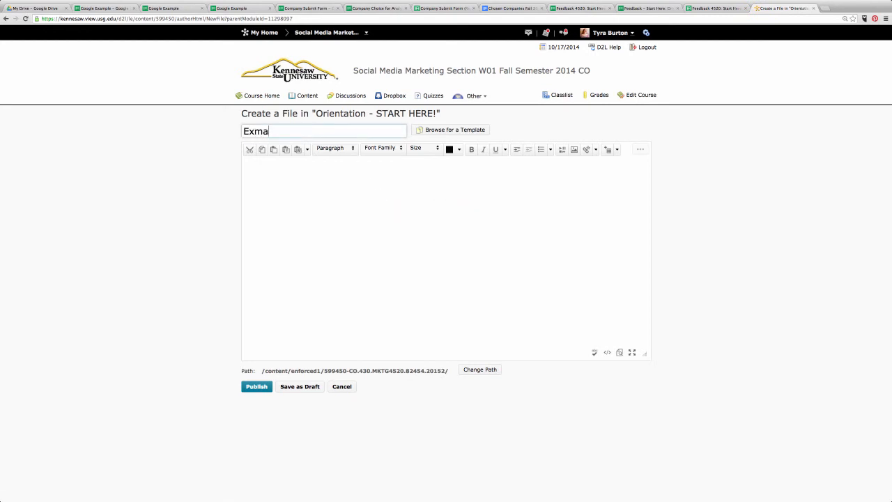
{"action": "key", "text": "BackSpace"}
{"action": "key", "text": "BackSpace"}
{"action": "type", "text": "ample"}
Start inserting embedded content into the Example file, using the copied form iframe as the embed code
{"action": "left_click", "coordinate": [562, 151]}
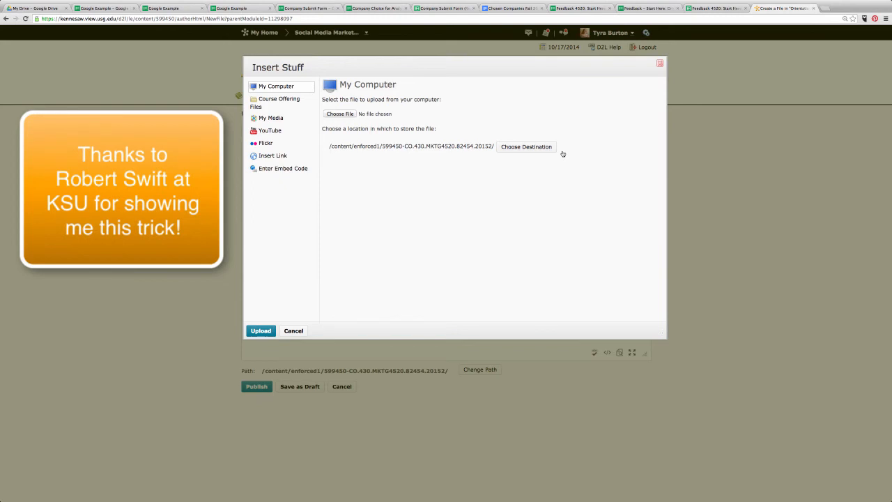
{"action": "left_click", "coordinate": [272, 169]}
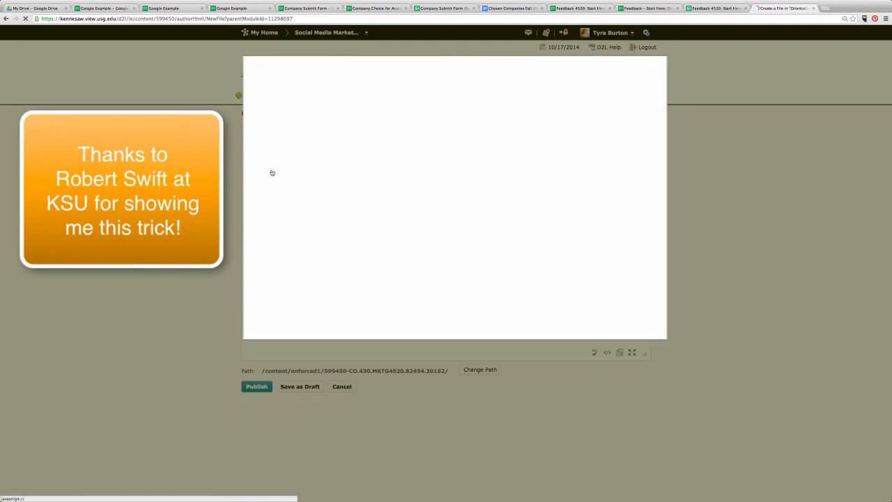
{"action": "left_click", "coordinate": [349, 135]}
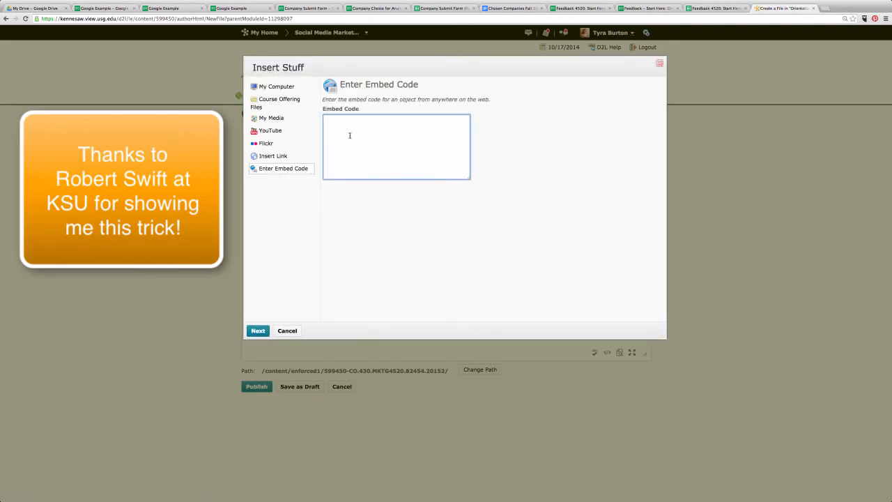
{"action": "type", "text": "<iframe src=\"https://docs.google.com/forms/d/1DrG6T99p5kmR5uJFzLgnro8Oi06qsCZRyae0A7zXo40/viewform?embedded=true\" width=\"760\" height=\"500\" frameborder=\"0\" marginheight=\"0\" marginwidth=\"0\">Loading...</iframe>"}
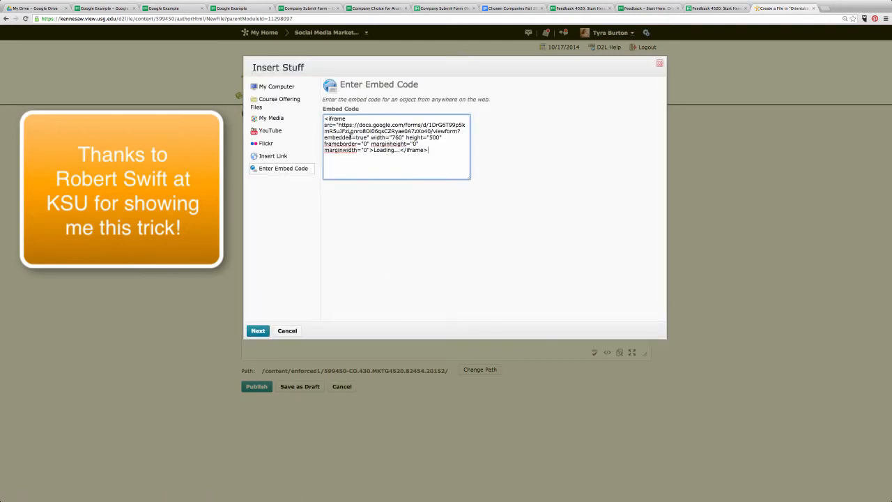
{"action": "left_click", "coordinate": [259, 332]}
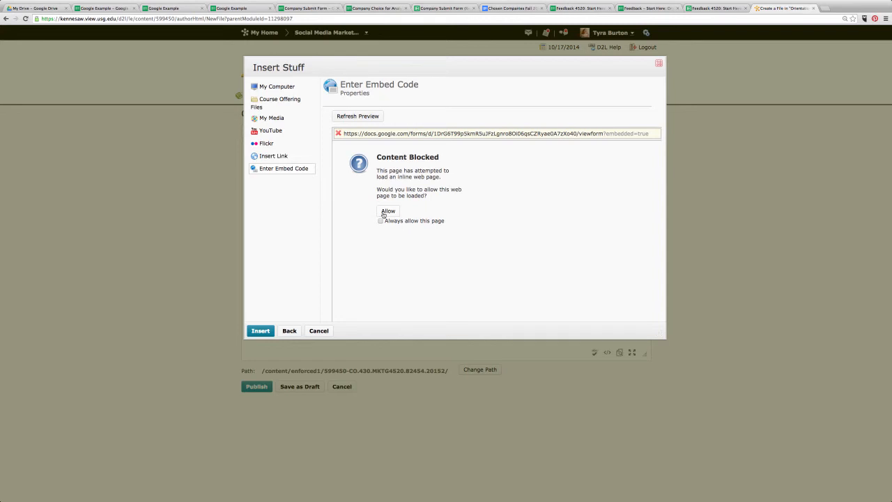
Allow the blocked form page to load in the preview, and insert the embedded form into the file
{"action": "left_click", "coordinate": [388, 211]}
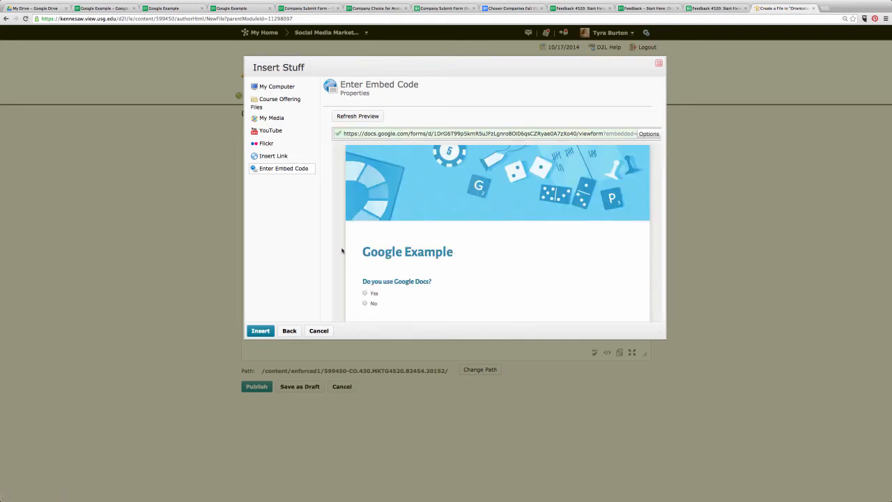
{"action": "scroll", "coordinate": [342, 251], "scroll_direction": "down", "scroll_amount": 2}
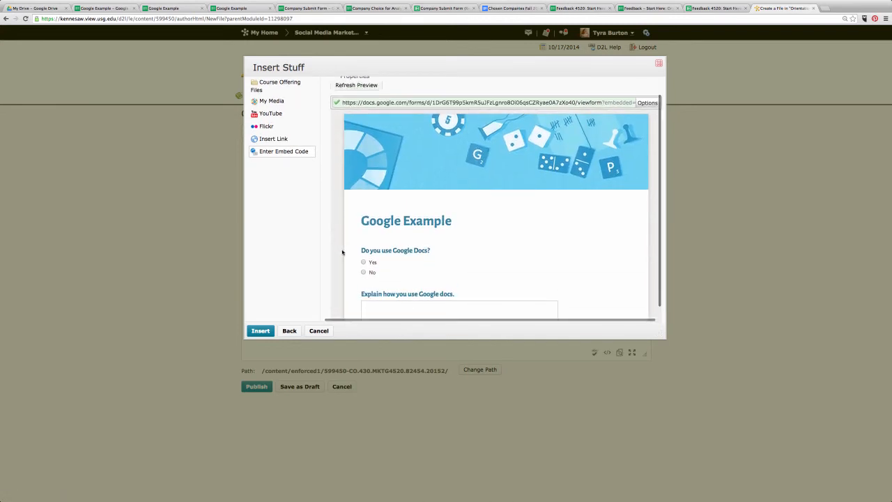
{"action": "scroll", "coordinate": [343, 252], "scroll_direction": "up", "scroll_amount": 2}
{"action": "left_click", "coordinate": [262, 331]}
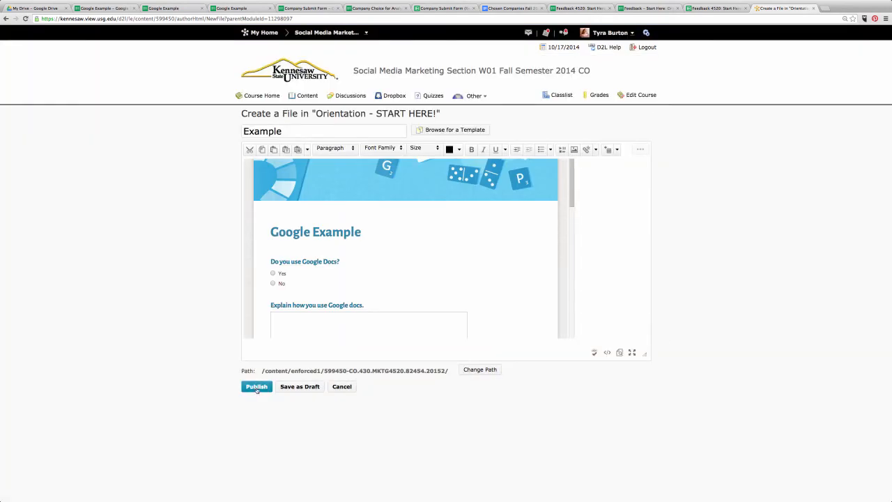
Publish the Example file and look through the embedded Google form on its page
{"action": "left_click", "coordinate": [257, 388]}
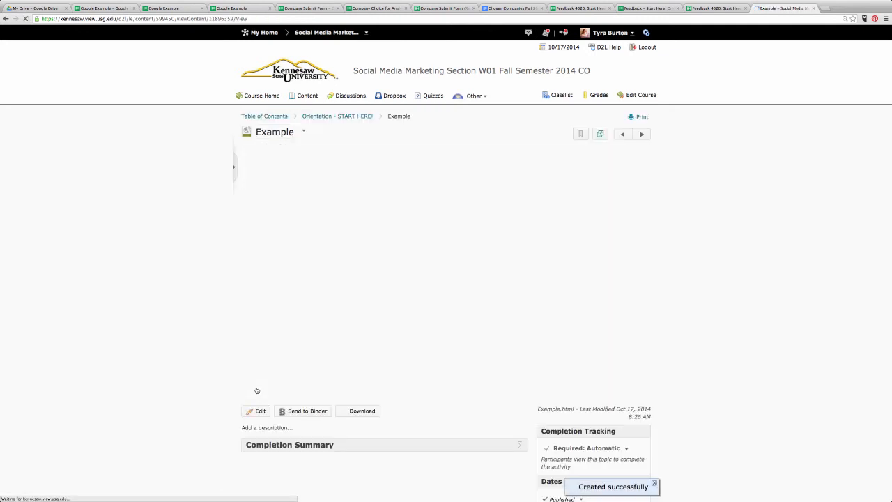
{"action": "scroll", "coordinate": [297, 262], "scroll_direction": "down", "scroll_amount": 3}
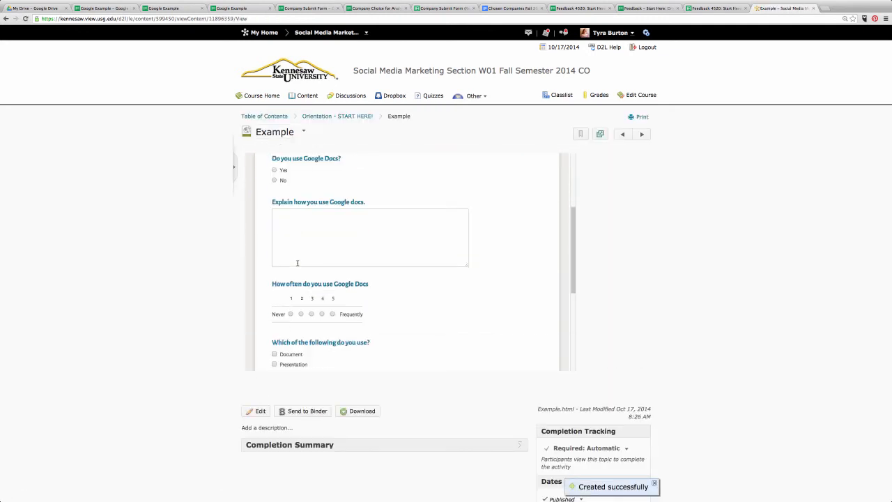
{"action": "scroll", "coordinate": [297, 263], "scroll_direction": "down", "scroll_amount": 5}
{"action": "scroll", "coordinate": [298, 265], "scroll_direction": "up", "scroll_amount": 3}
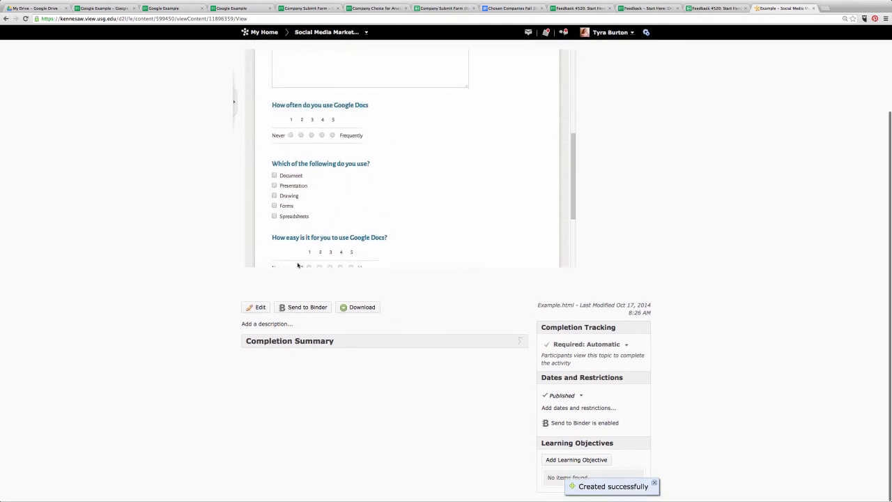
{"action": "scroll", "coordinate": [297, 265], "scroll_direction": "up", "scroll_amount": 6}
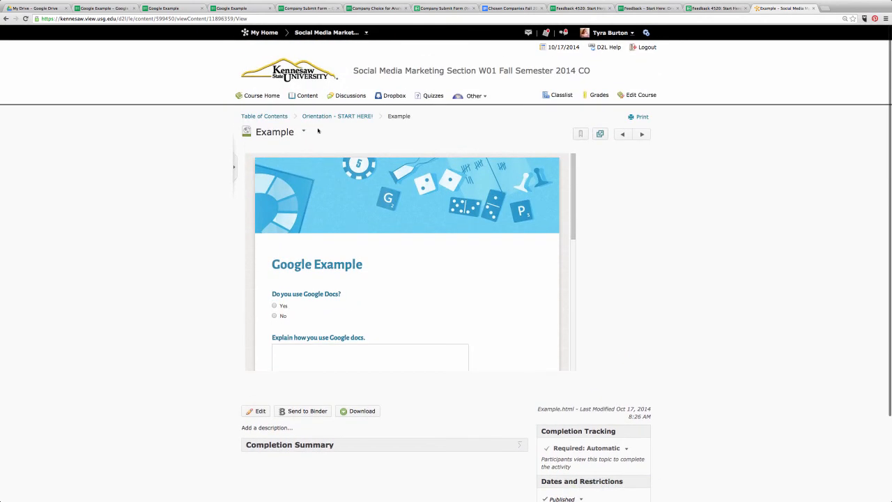
Return to the "Orientation - START HERE!" module and open the Example topic from its content list
{"action": "left_click", "coordinate": [354, 118]}
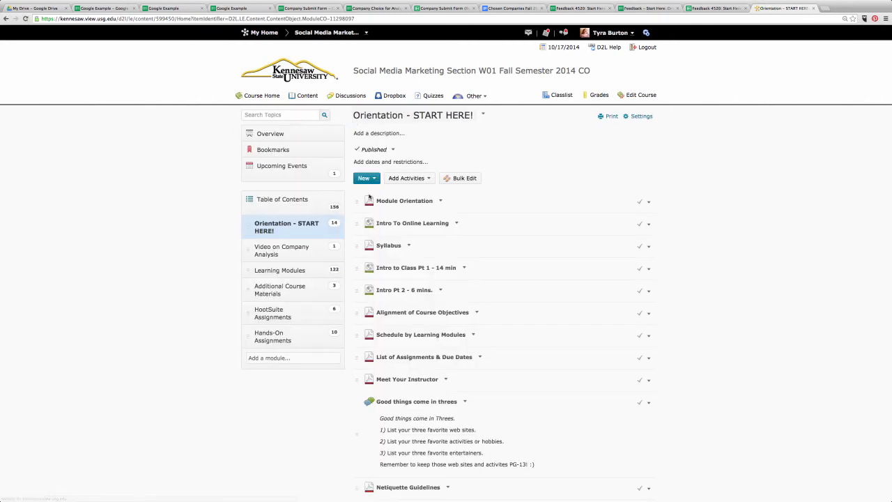
{"action": "scroll", "coordinate": [401, 294], "scroll_direction": "down", "scroll_amount": 3}
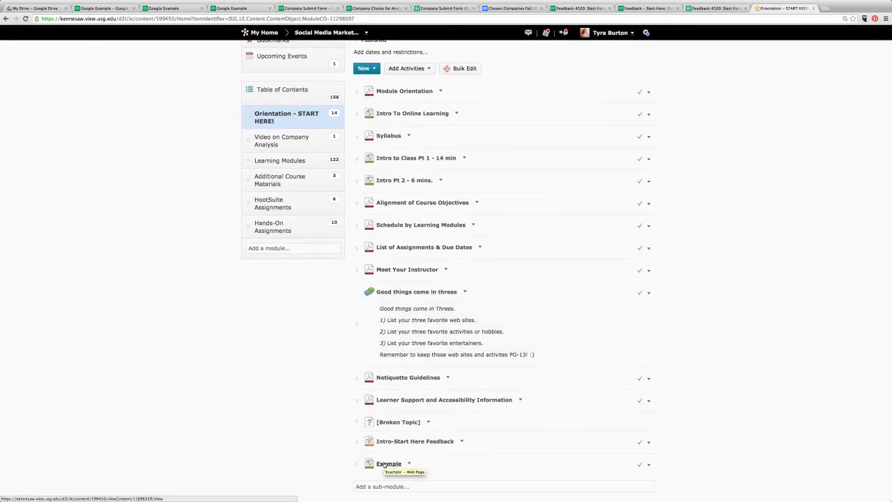
{"action": "left_click", "coordinate": [385, 465]}
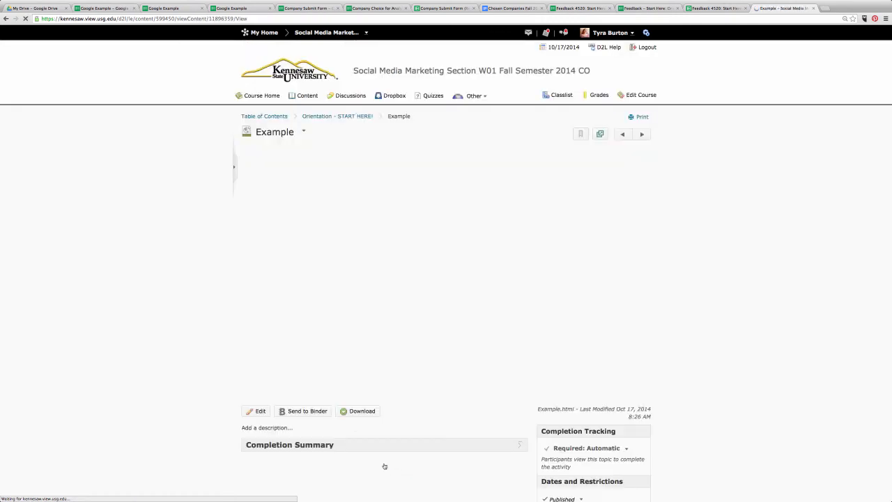